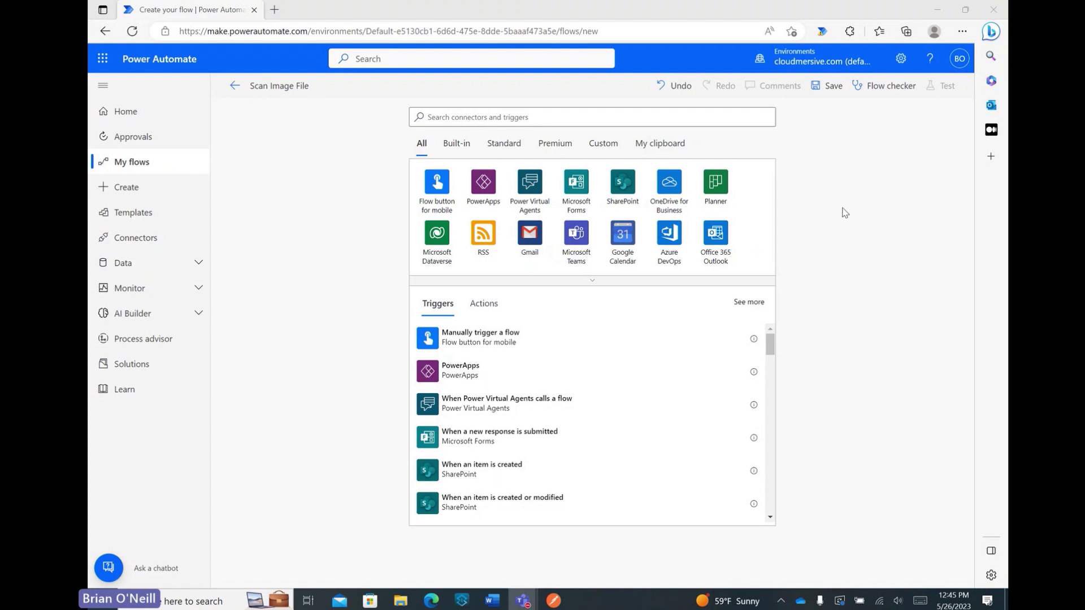
- Add the 'When an HTTP request is received' trigger and set its method to POST
click(606, 116)
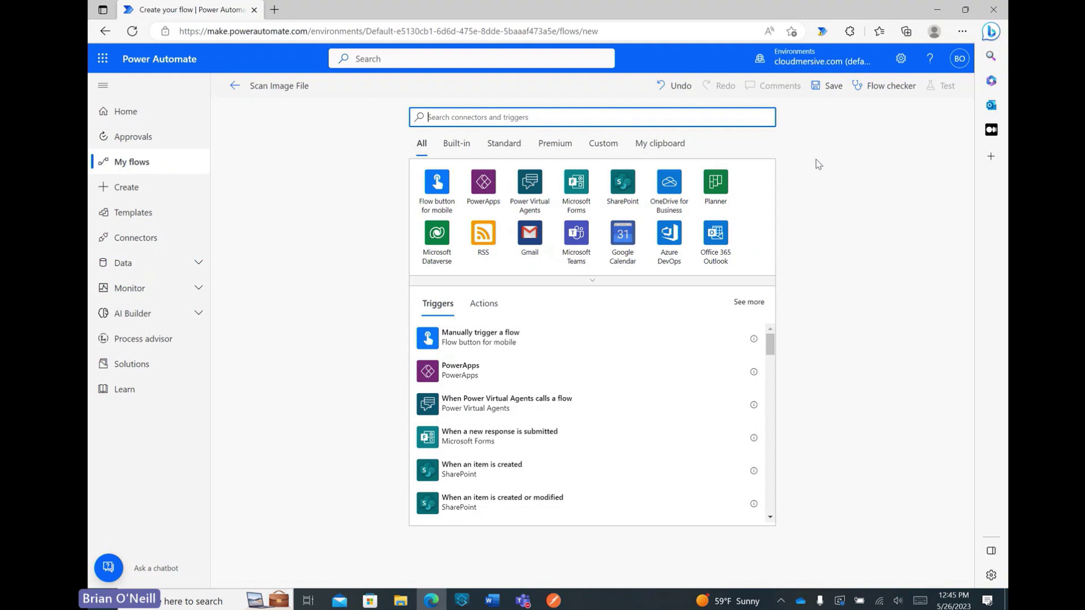
text(request)
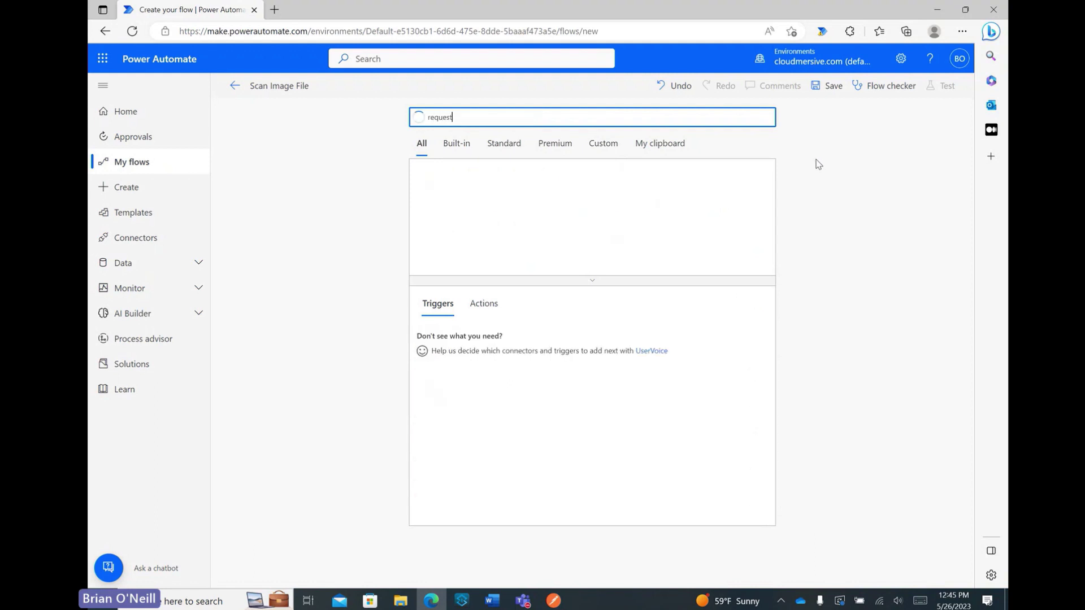
key(BackSpace)
key(BackSpace)
key(BackSpace)
key(BackSpace)
key(BackSpace)
key(BackSpace)
key(BackSpace)
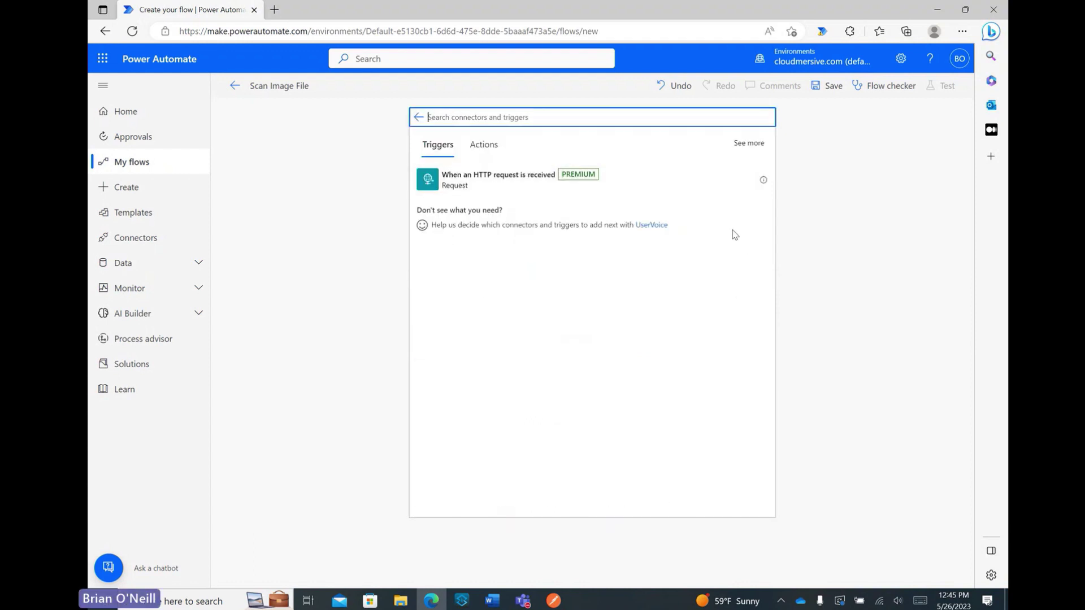
click(631, 187)
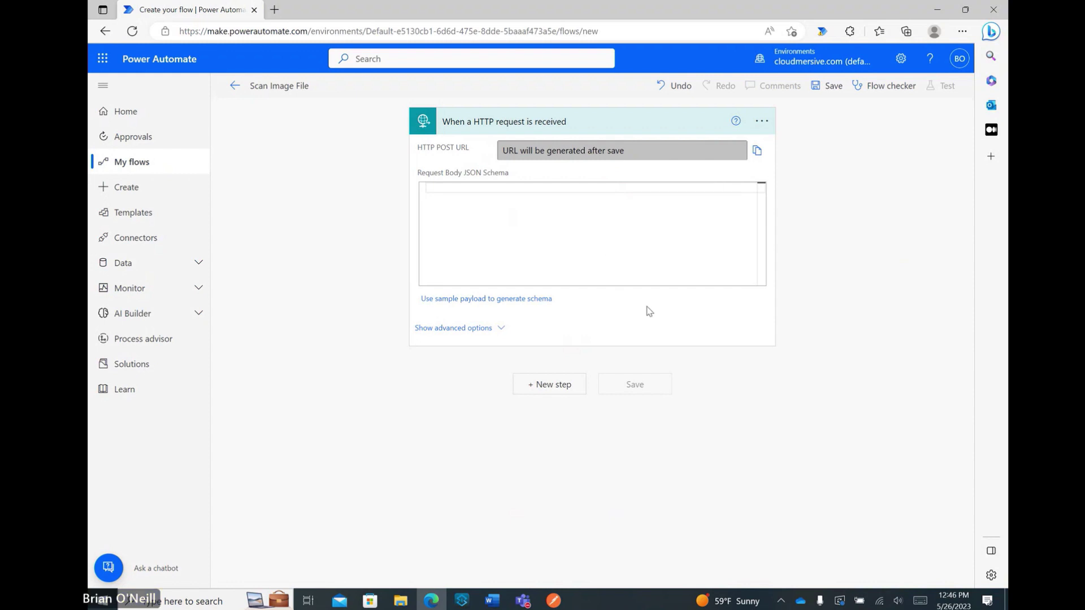
click(487, 330)
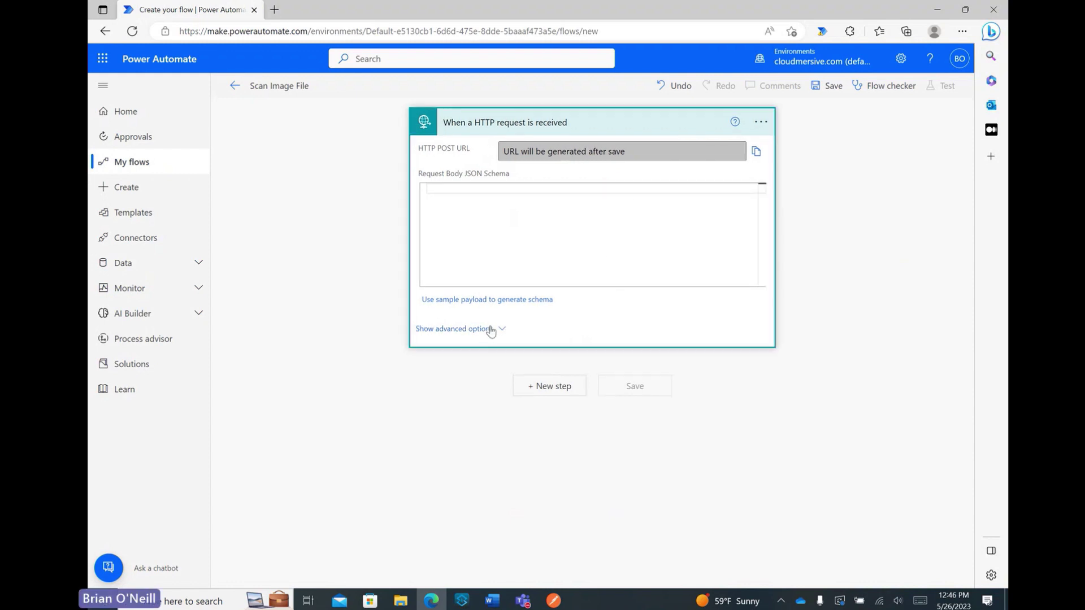
click(749, 328)
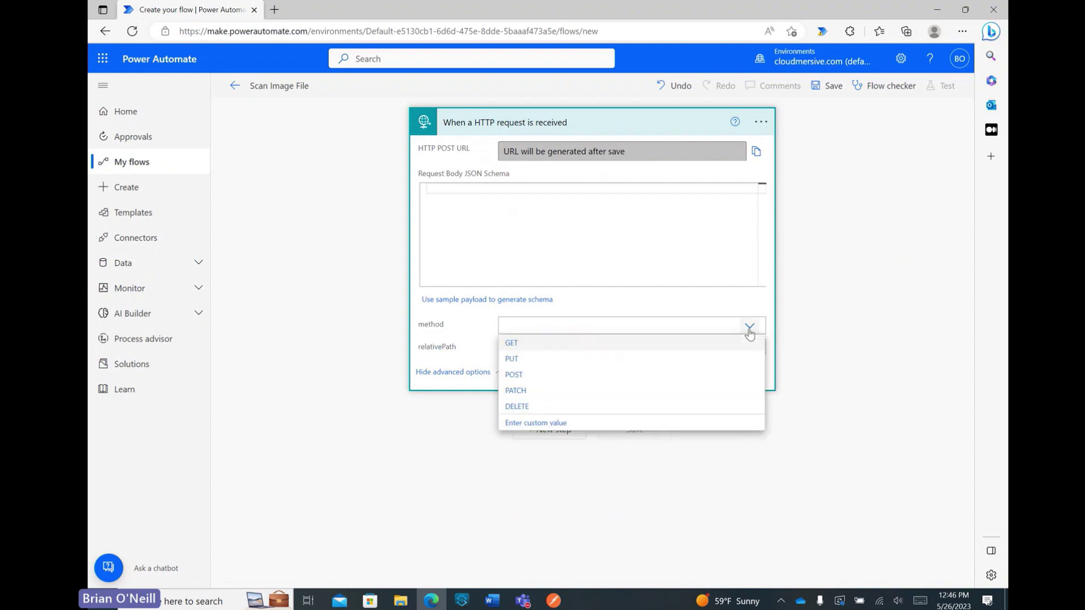
click(531, 376)
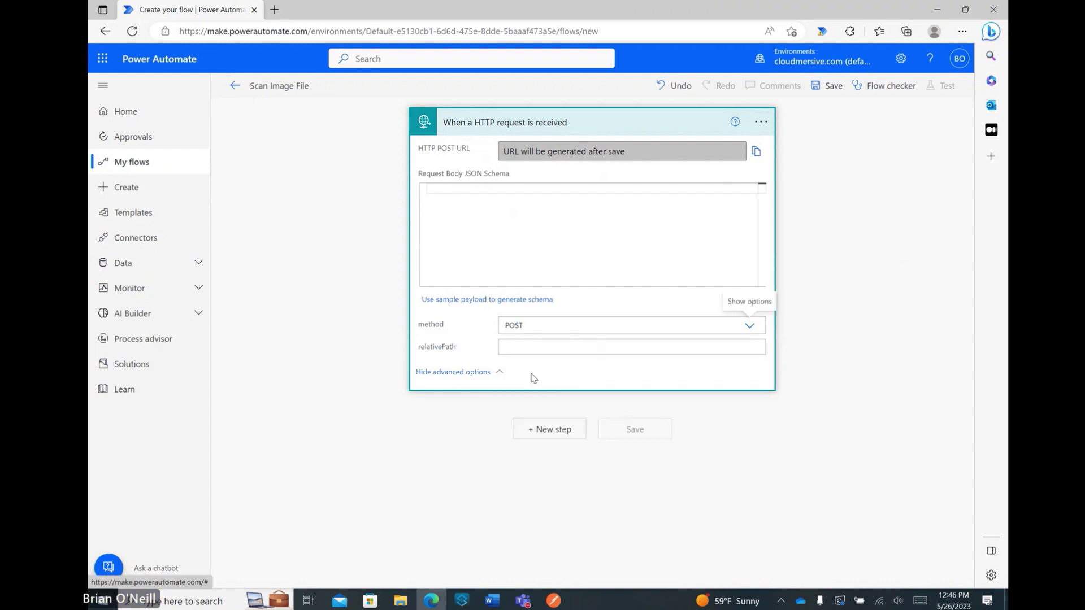
click(886, 344)
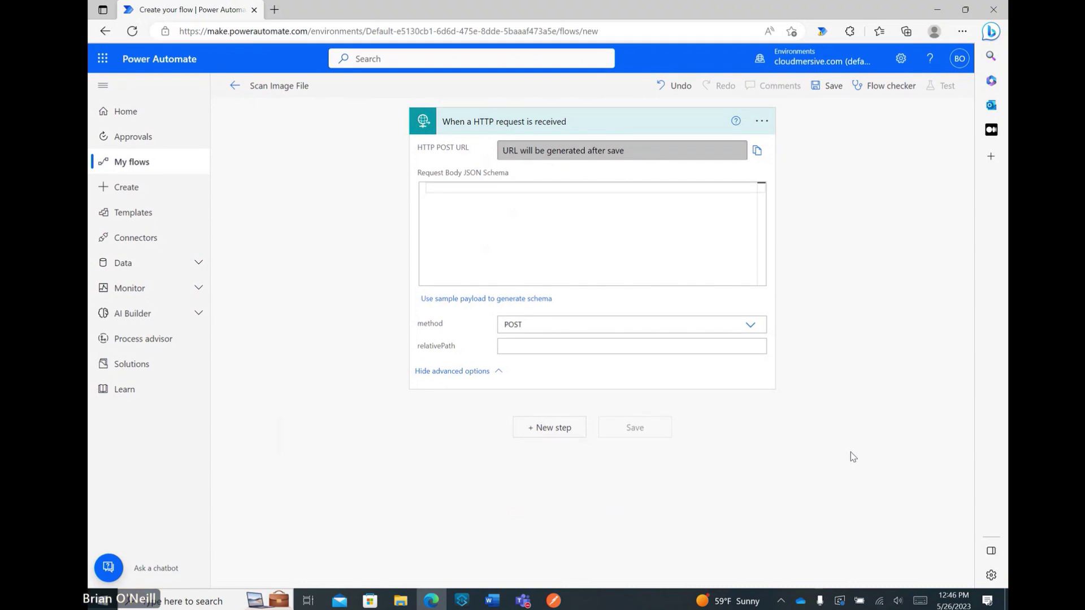
- Add Cloudmersive Virus Scan's 'Scan a file for viruses' action with Input File set to the request Body
click(557, 427)
text(cloudmersive)
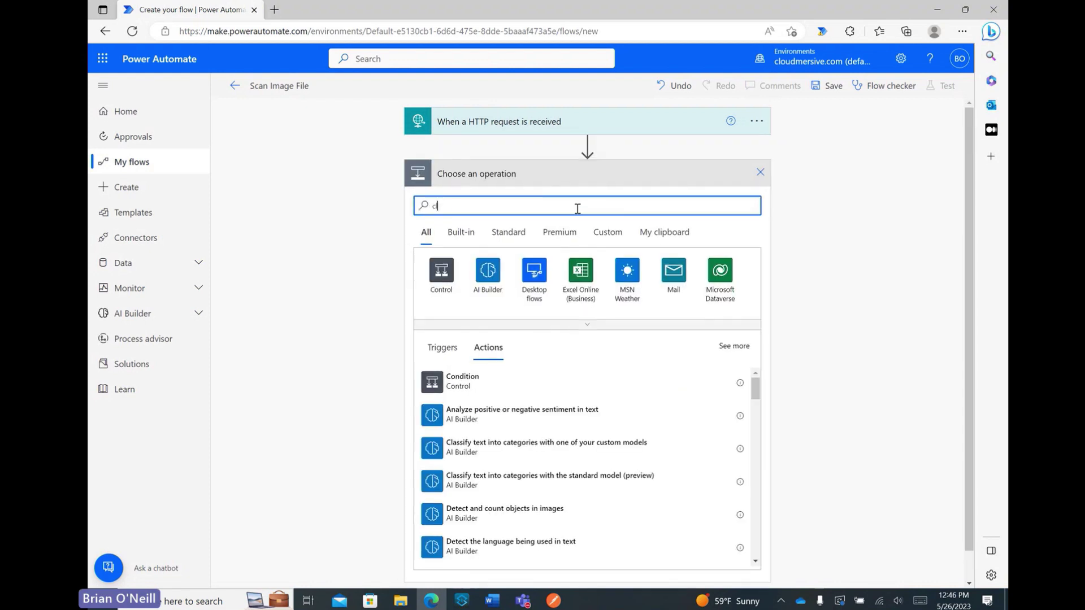
click(637, 326)
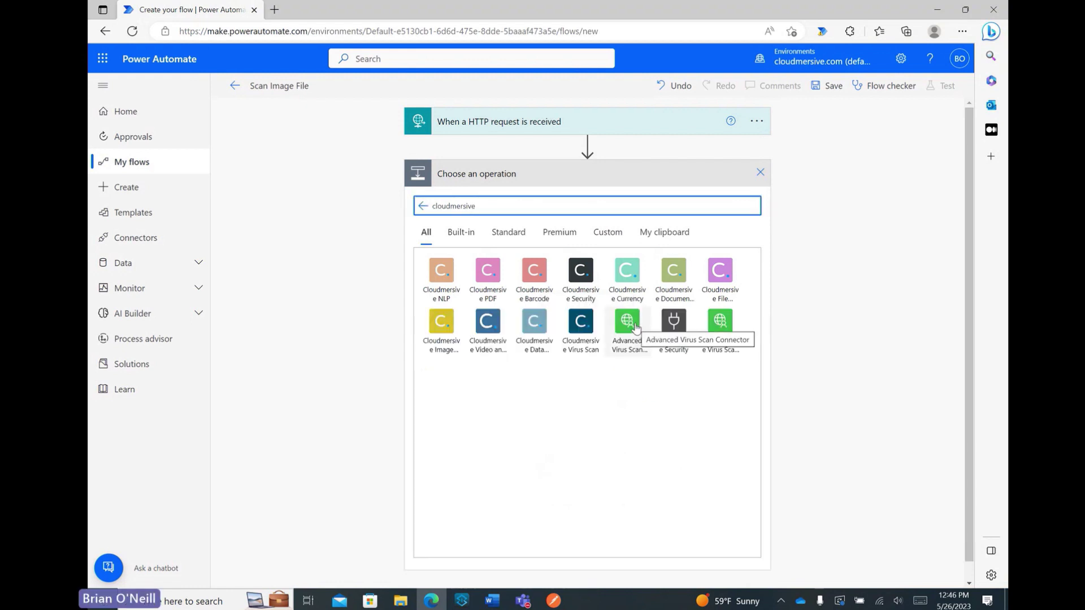
click(579, 326)
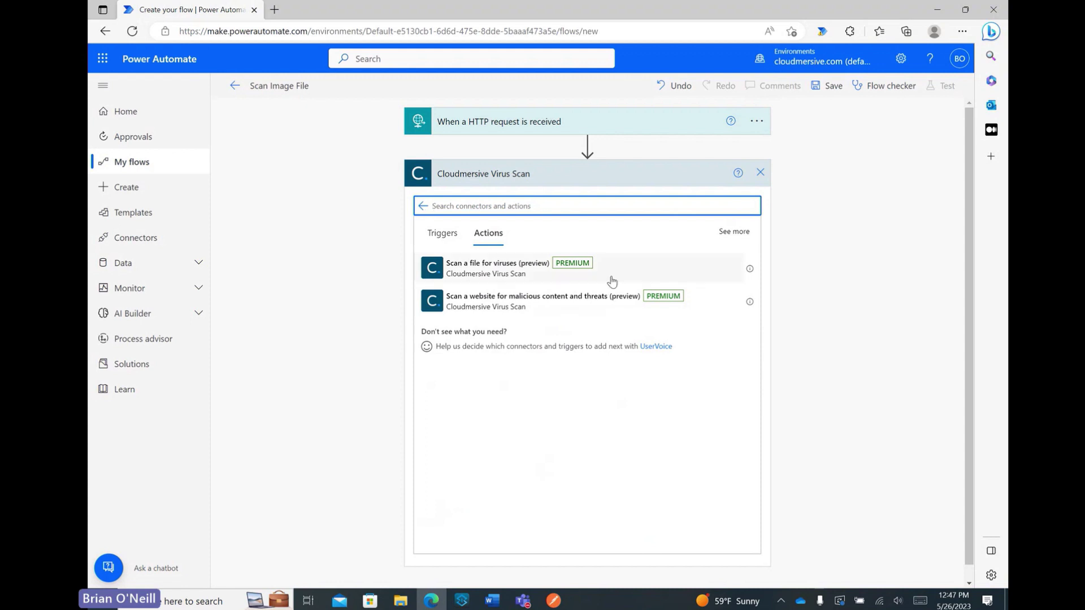
click(525, 275)
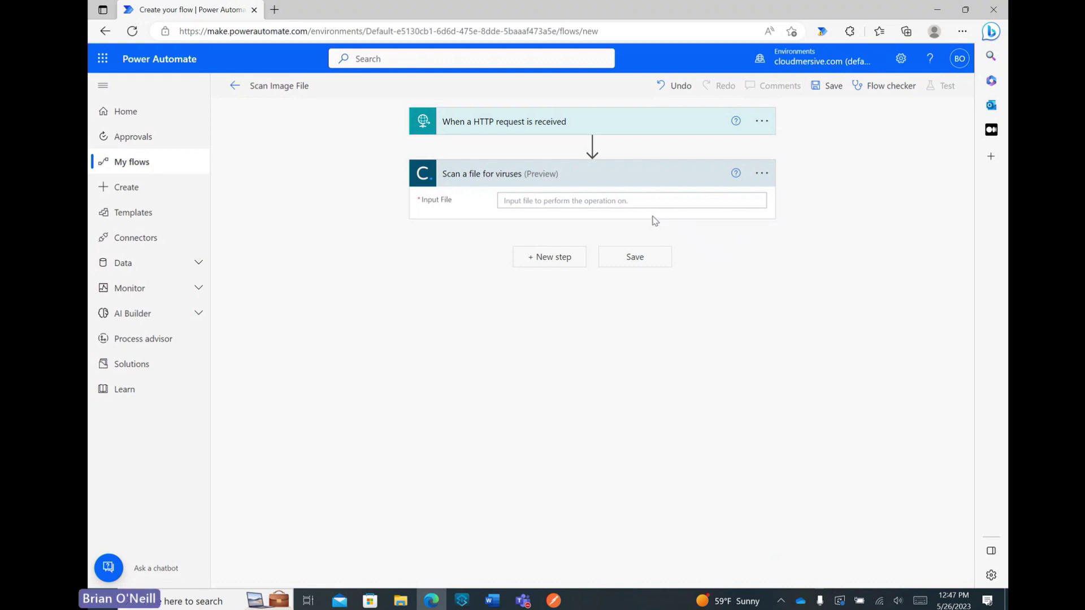
click(608, 198)
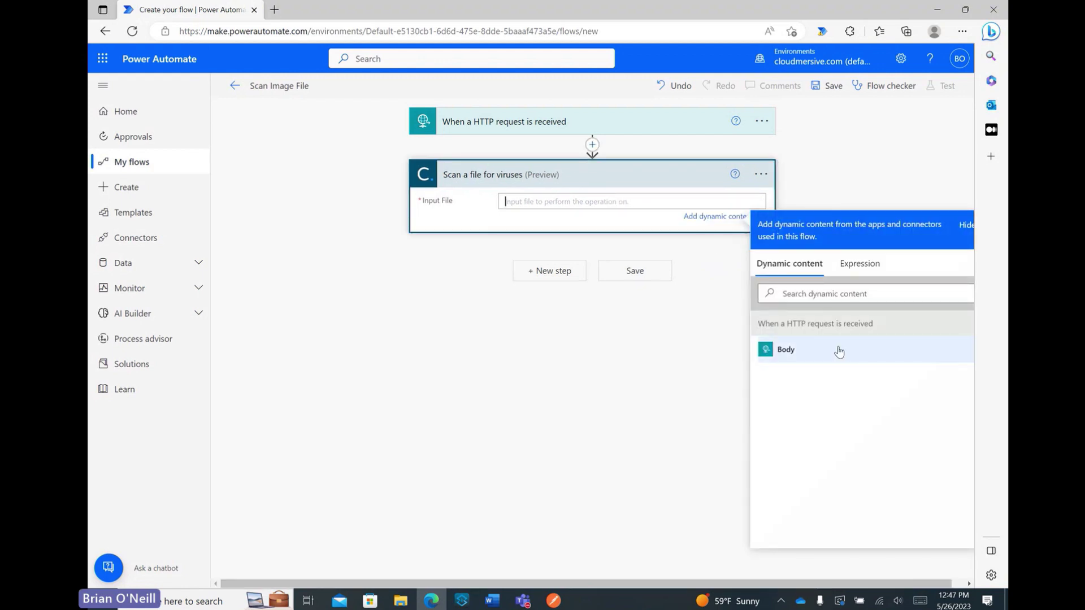
click(834, 351)
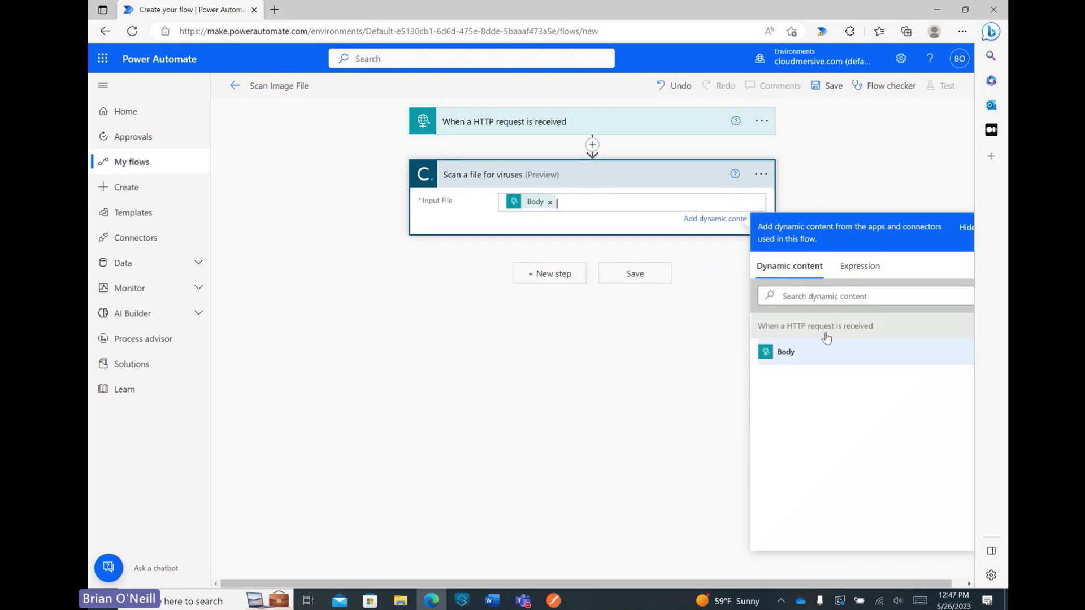
click(883, 172)
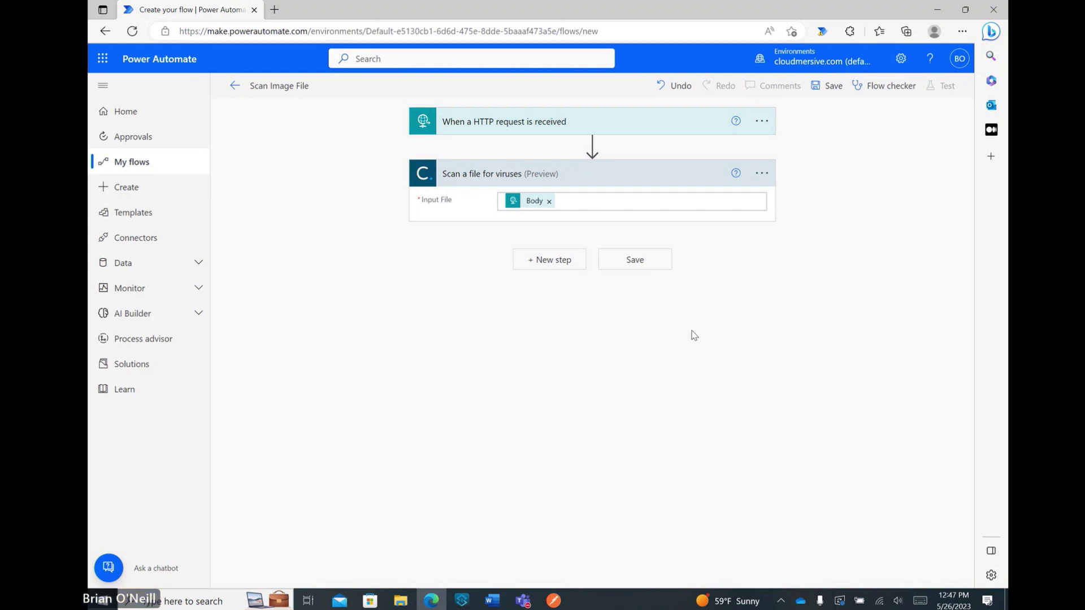
- Add a Response action with a CleanResult header mapped to the scan's CleanResult output
click(563, 265)
text(request)
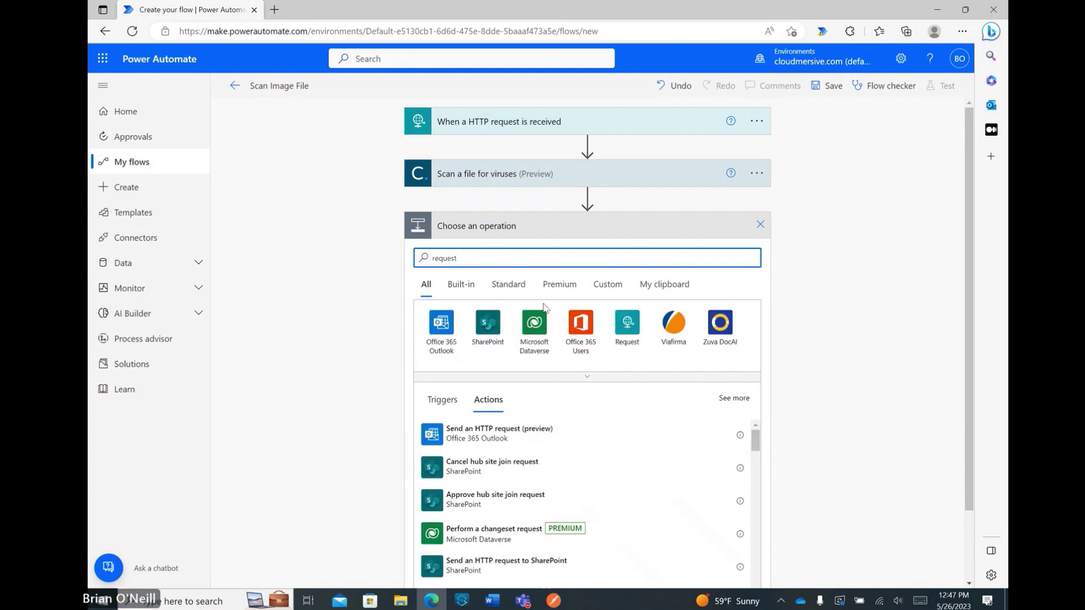
click(627, 323)
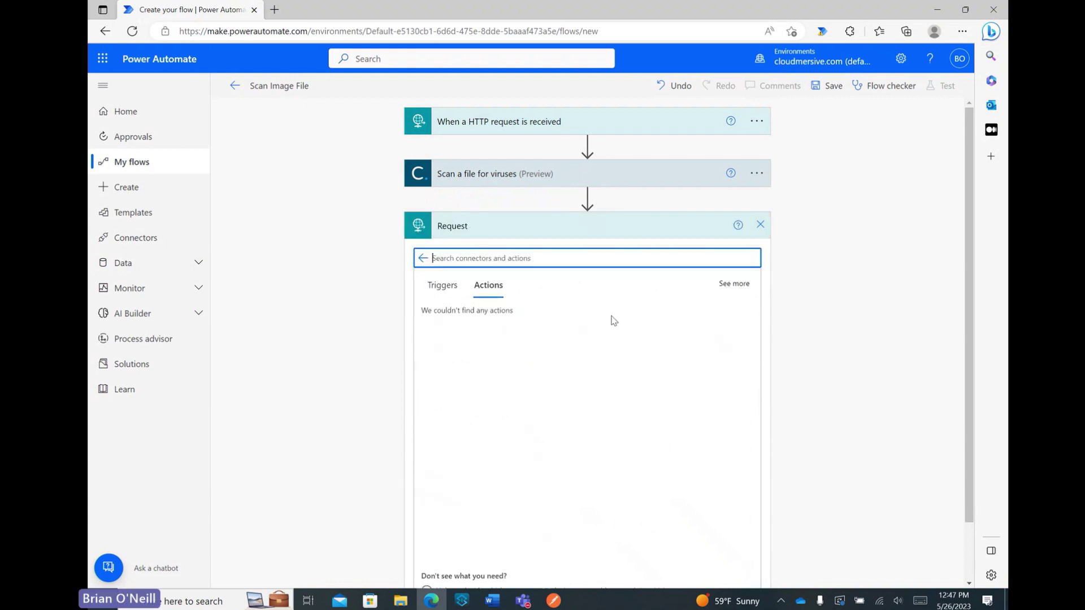
click(463, 320)
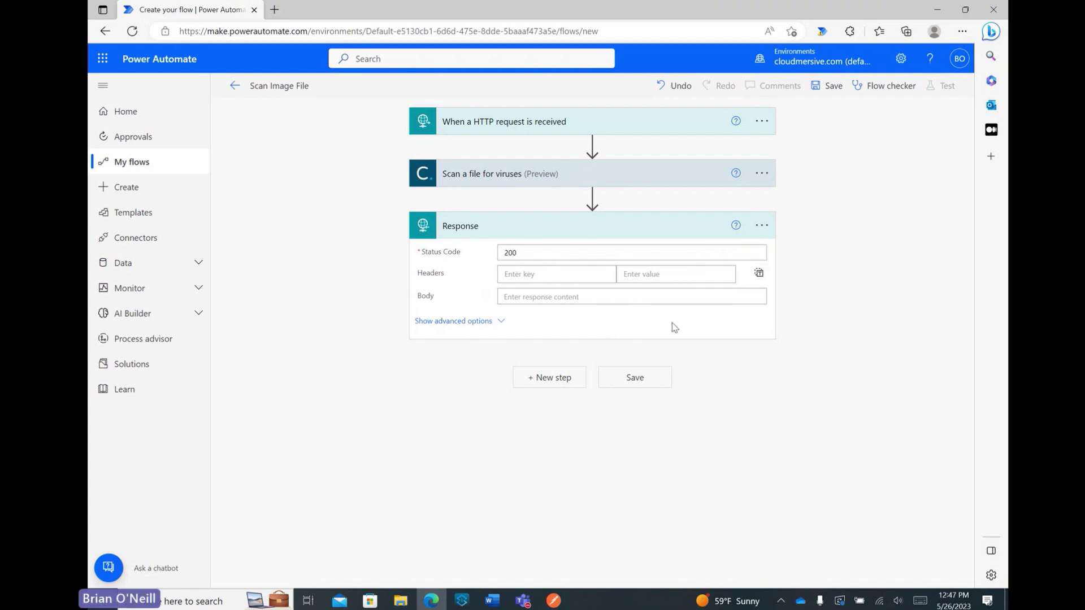
click(562, 276)
text(CleanResult)
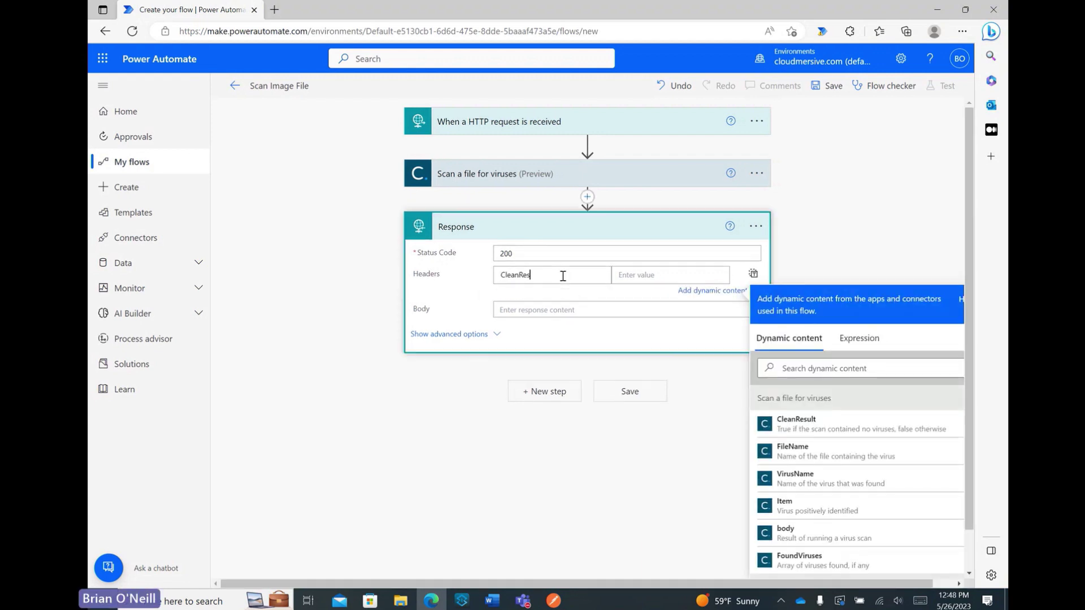
click(637, 274)
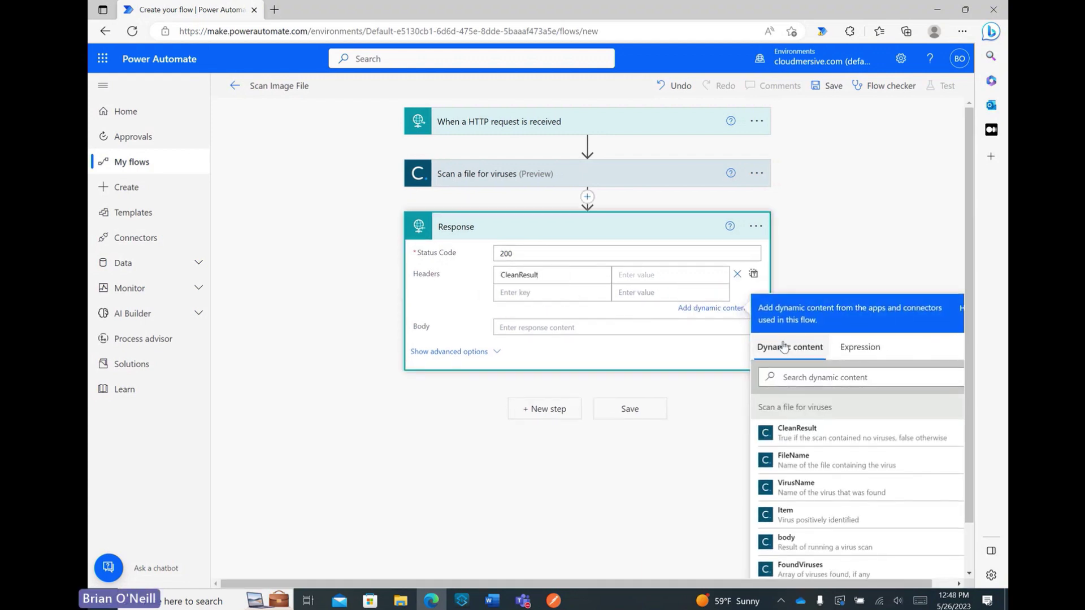
click(836, 435)
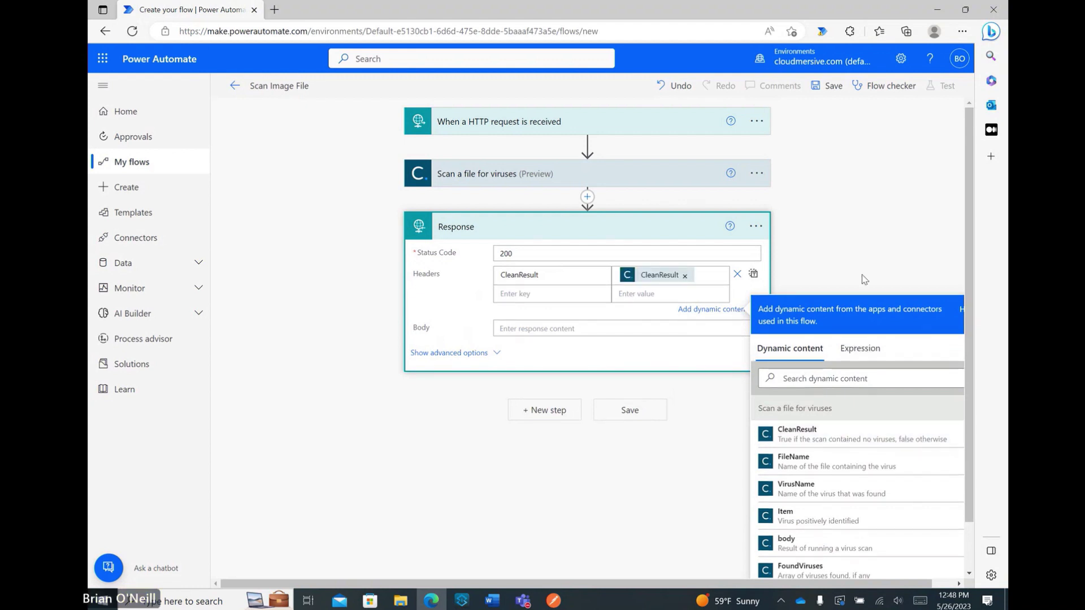
click(887, 211)
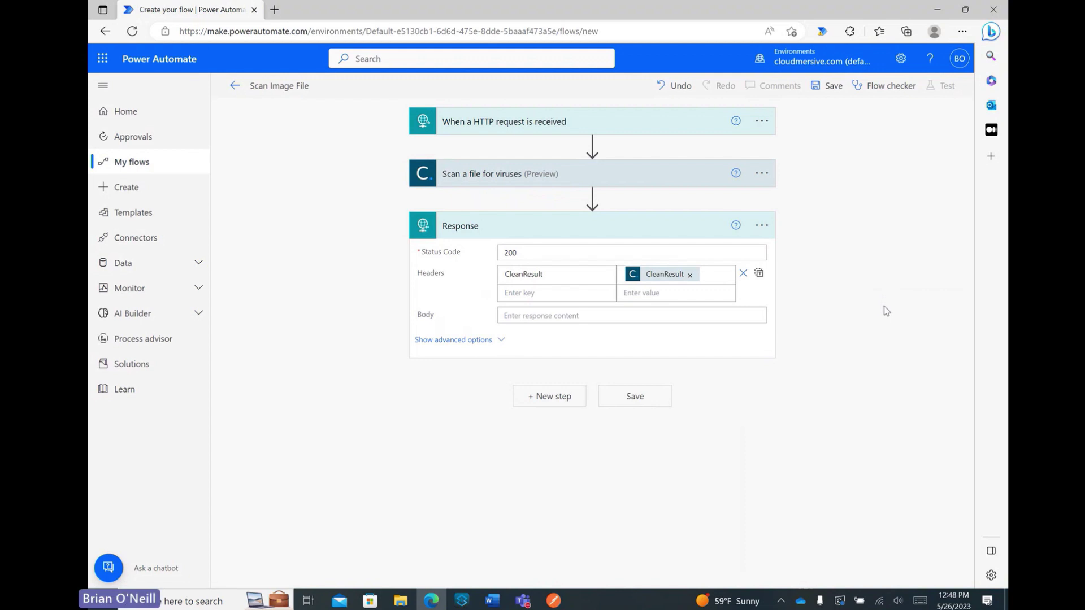
- Add a VirusName response header mapped to the scan's FoundViruses output
click(564, 291)
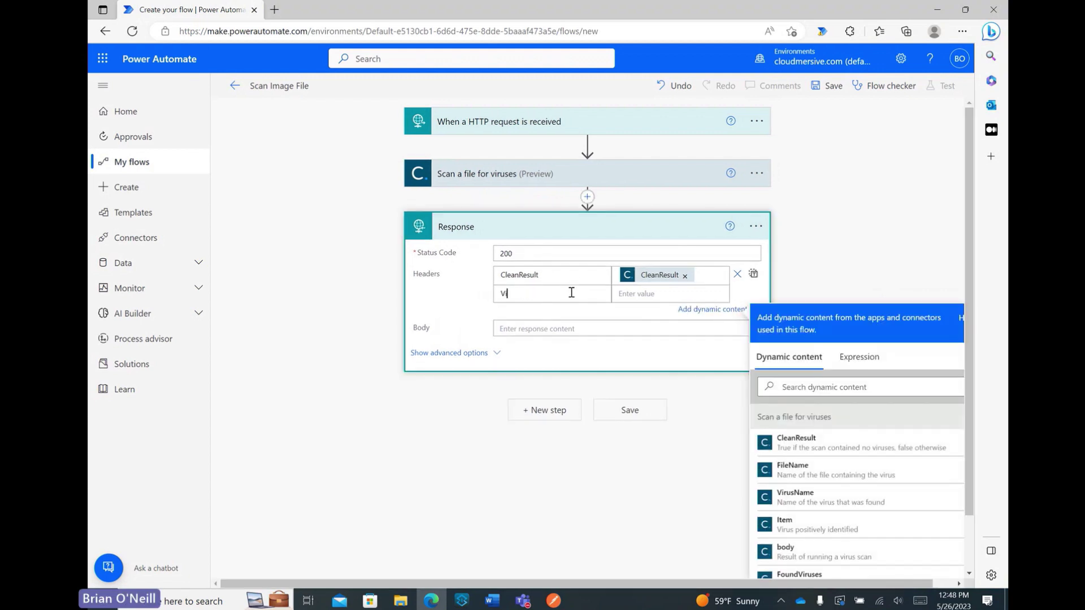
text(rusName)
click(615, 292)
scroll(875, 492, down, 2)
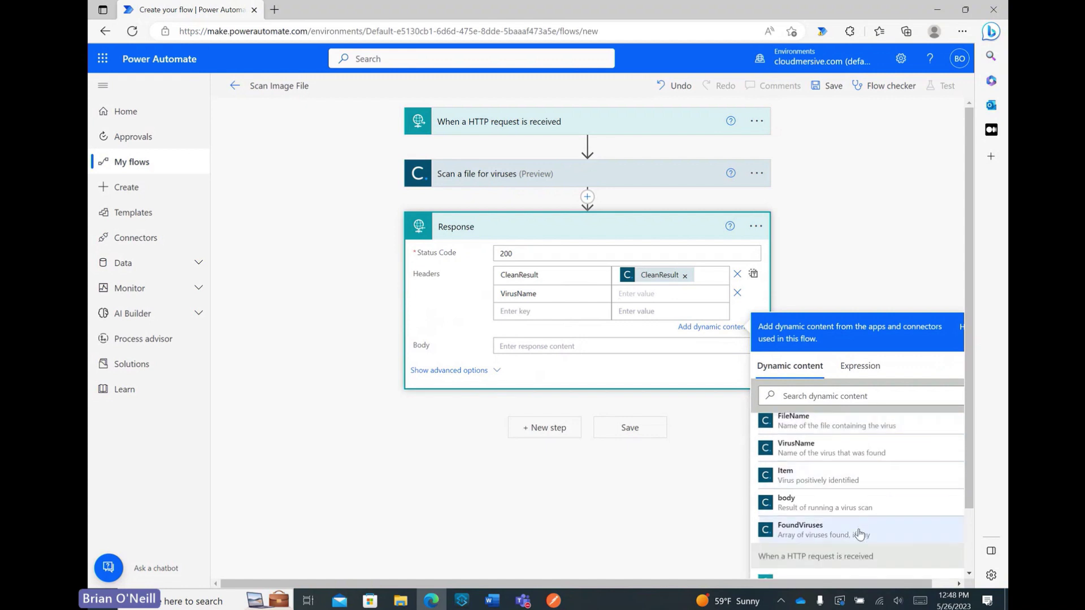
click(859, 534)
click(909, 272)
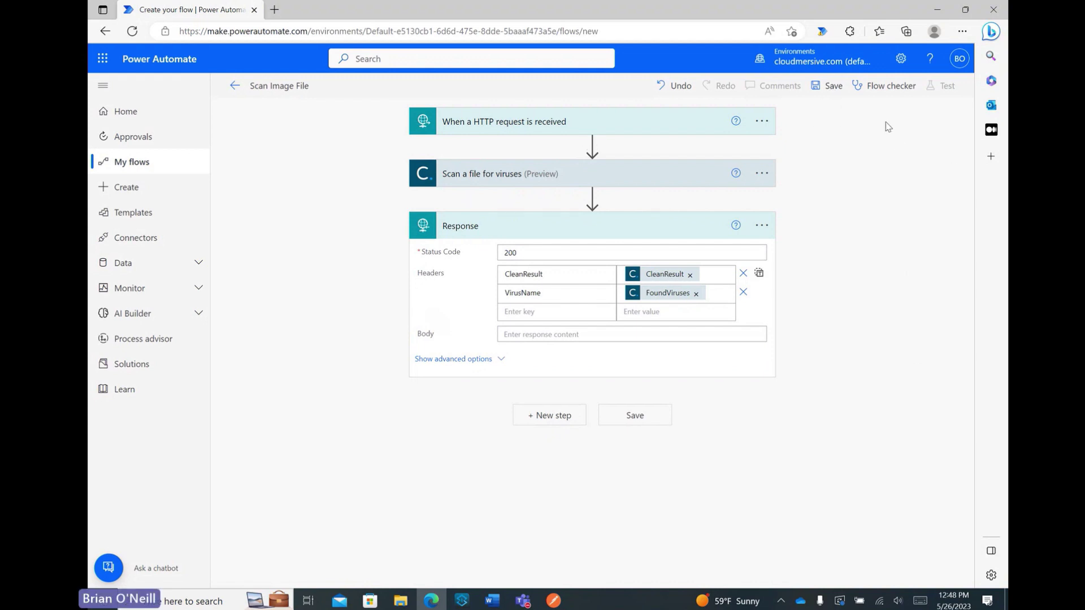
- Save the flow and copy the HTTP POST URL generated on the trigger
click(824, 84)
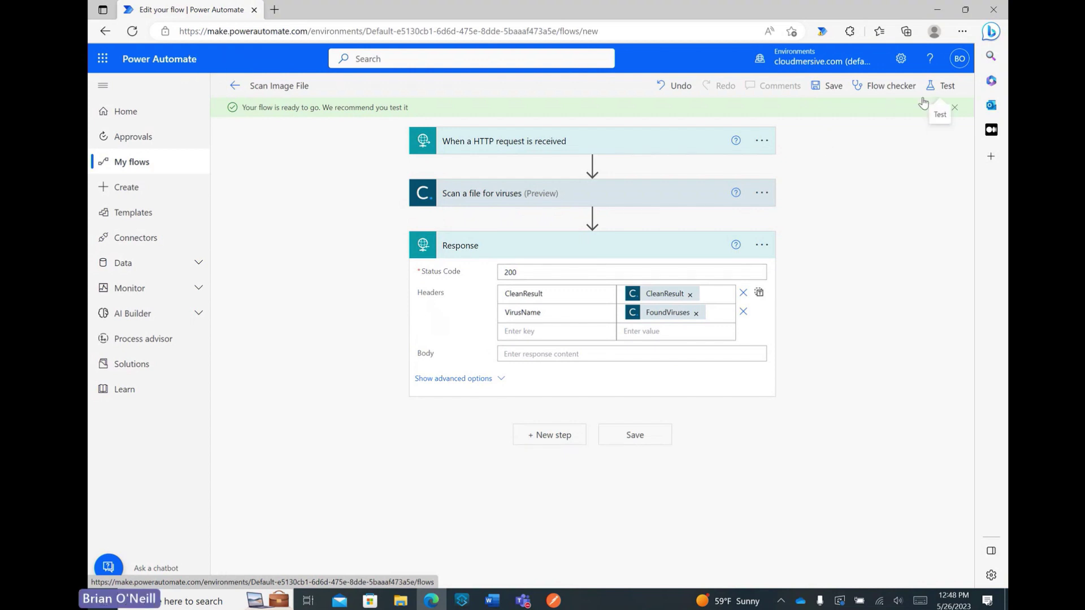
click(638, 149)
triple_click(558, 171)
right_click(558, 173)
click(590, 181)
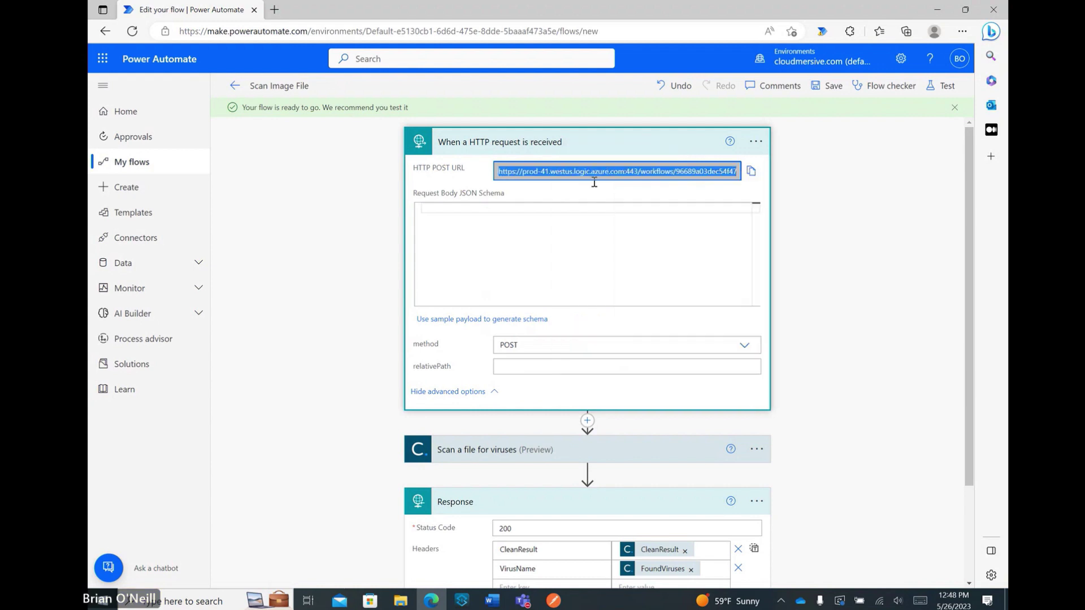
- Start a manual test of the Scan Image File flow so it waits for a request
click(877, 177)
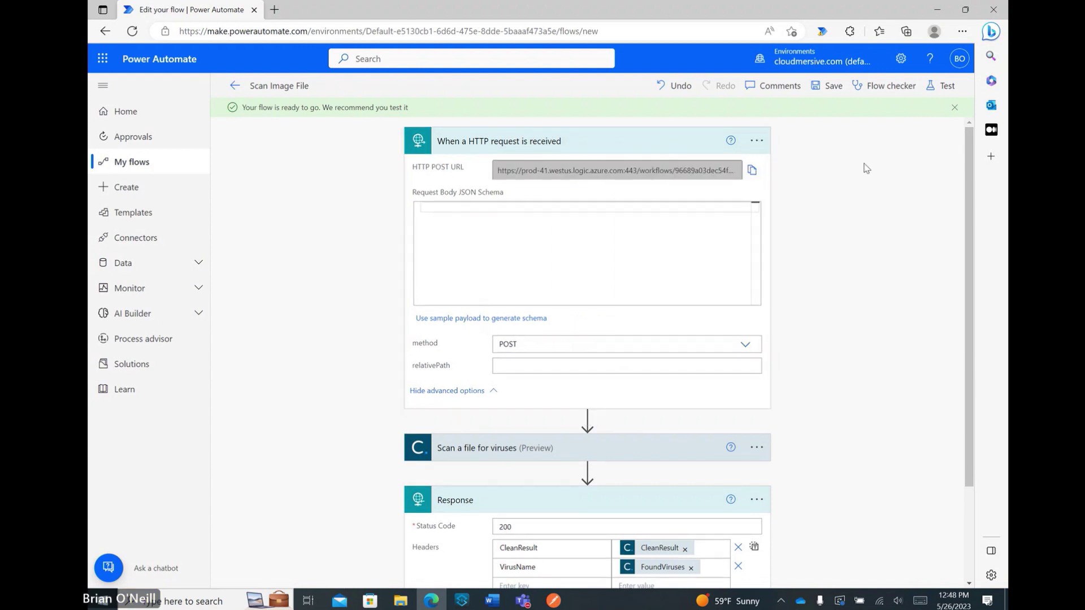
click(929, 89)
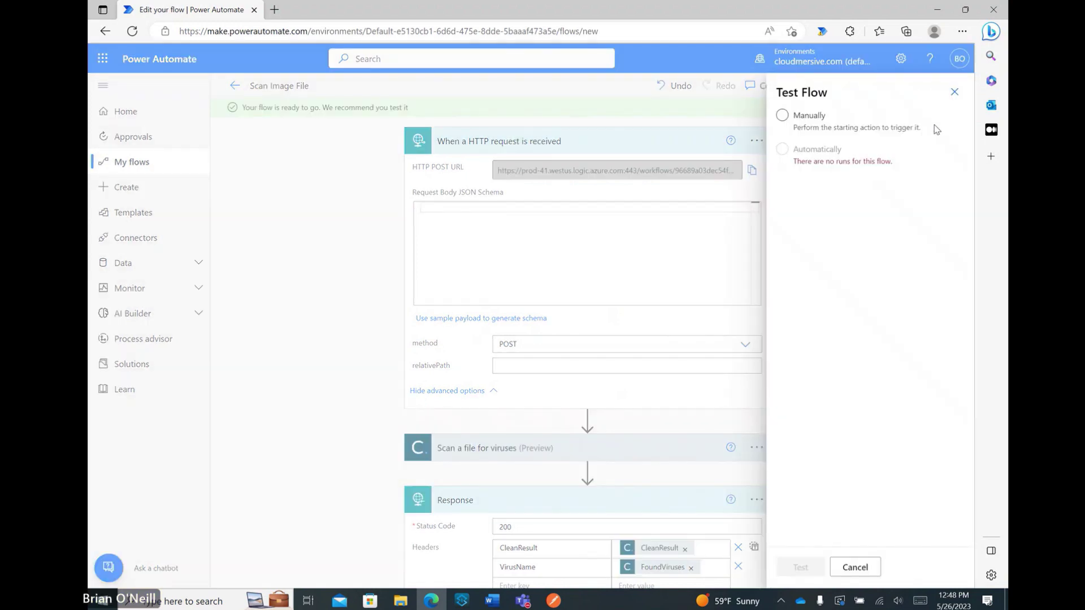
click(790, 114)
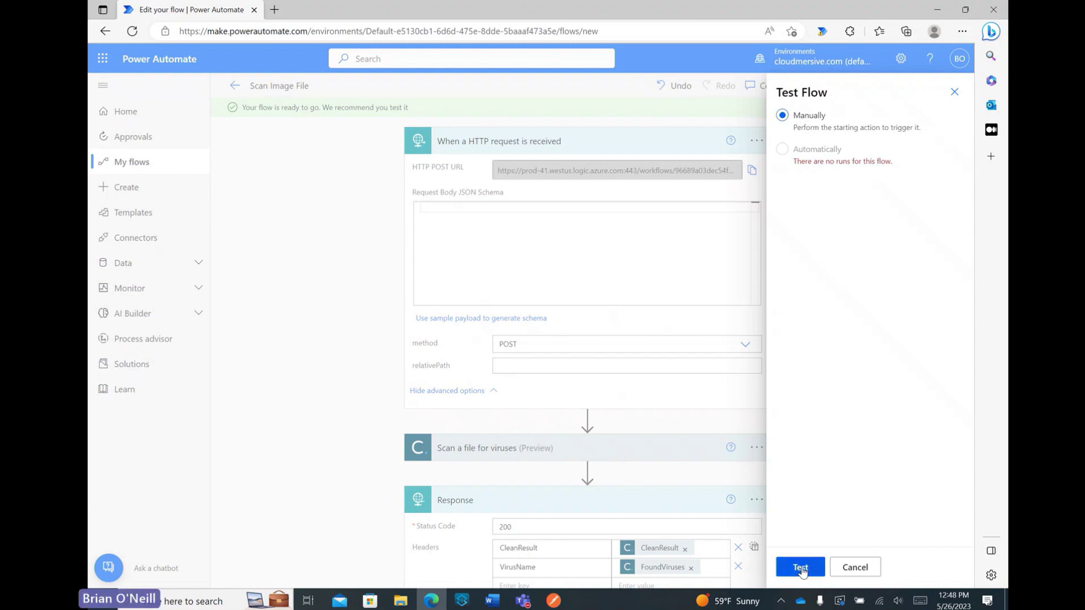
click(805, 570)
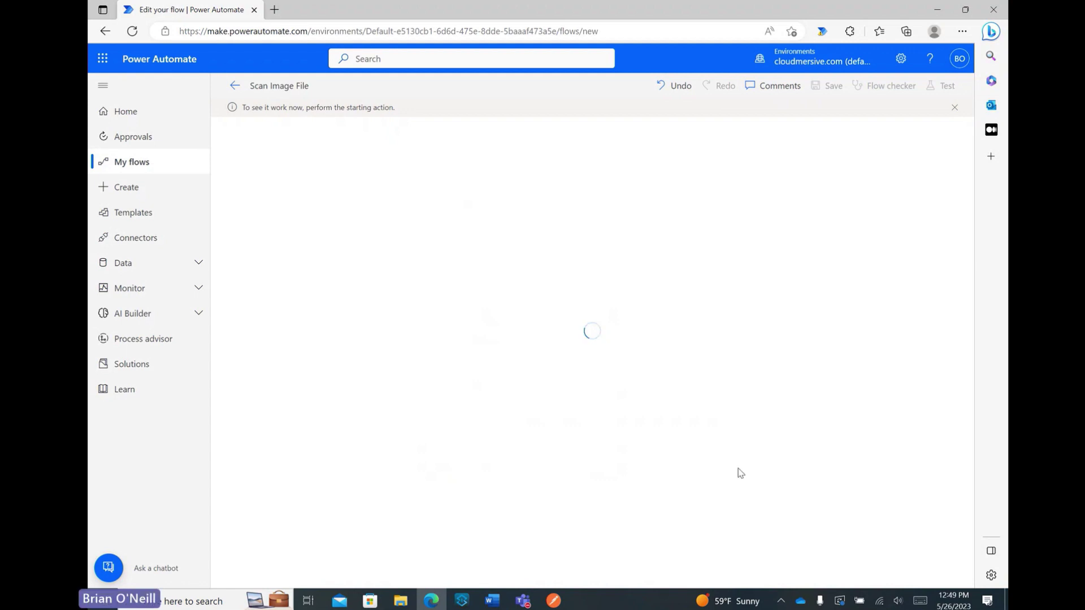
- In Postman, fill in a new workspace named 'Scan Image' with Personal visibility
click(572, 525)
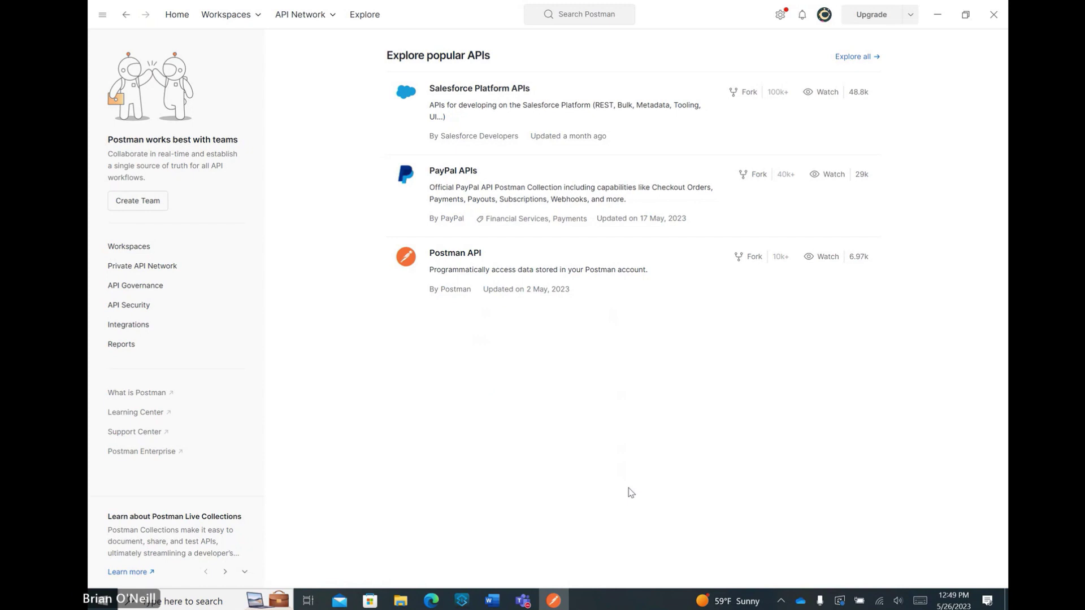
click(252, 16)
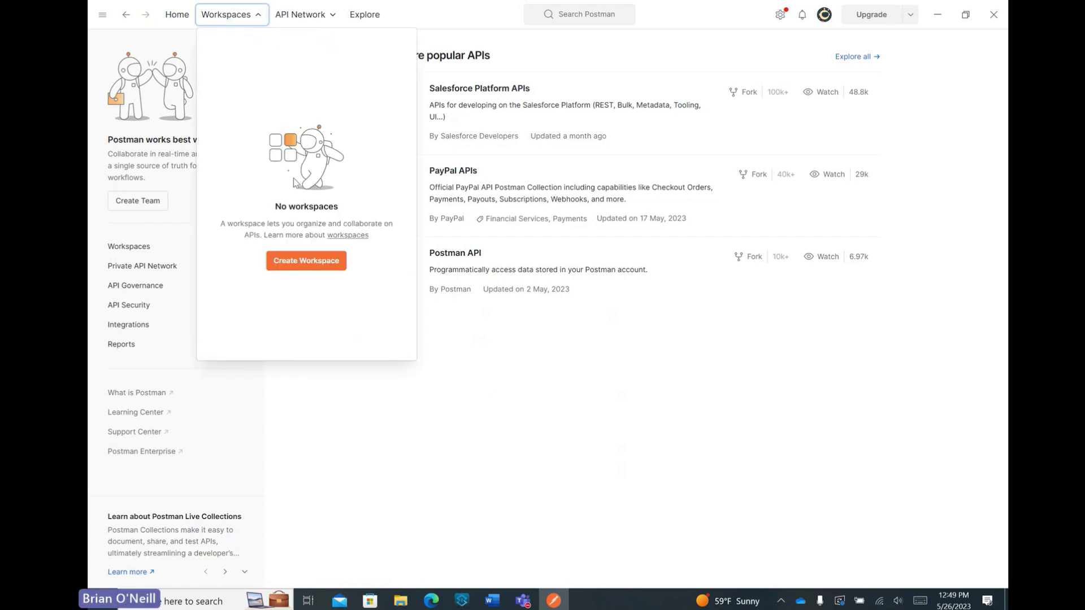
click(304, 261)
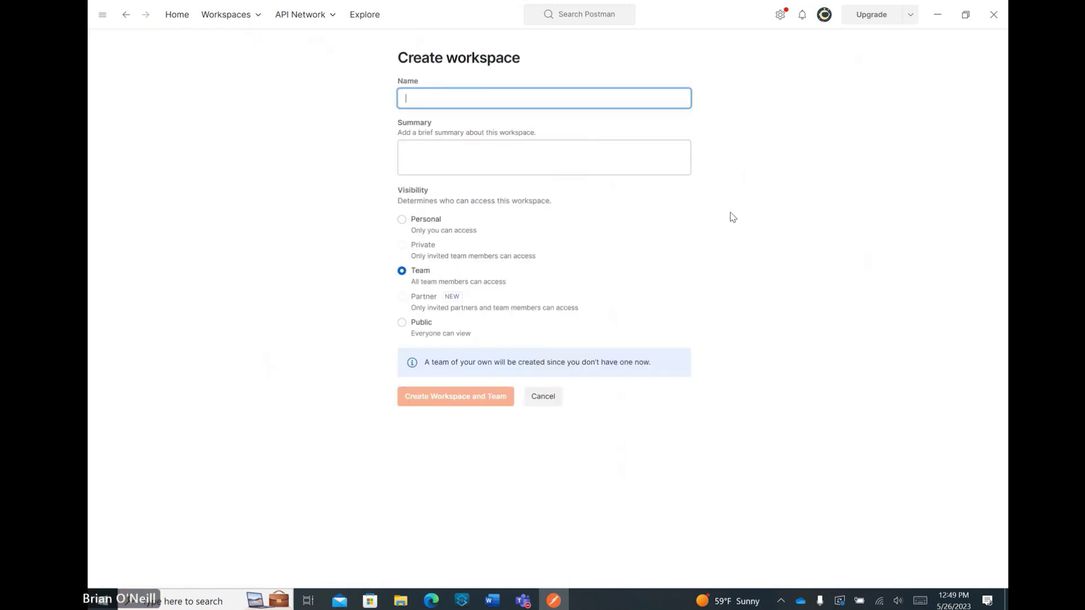
text(Scan Image)
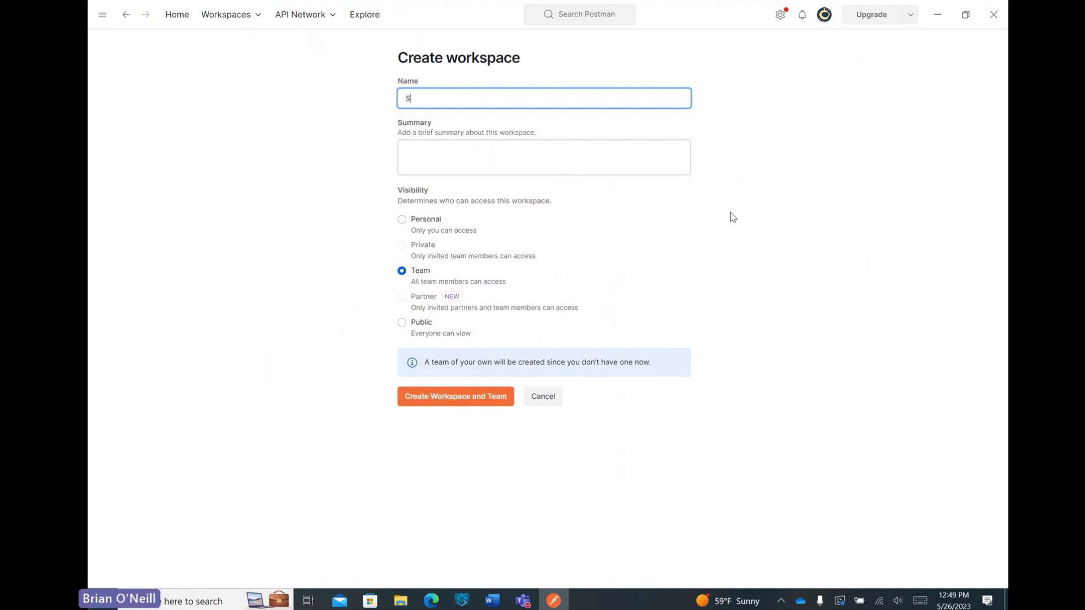
click(402, 220)
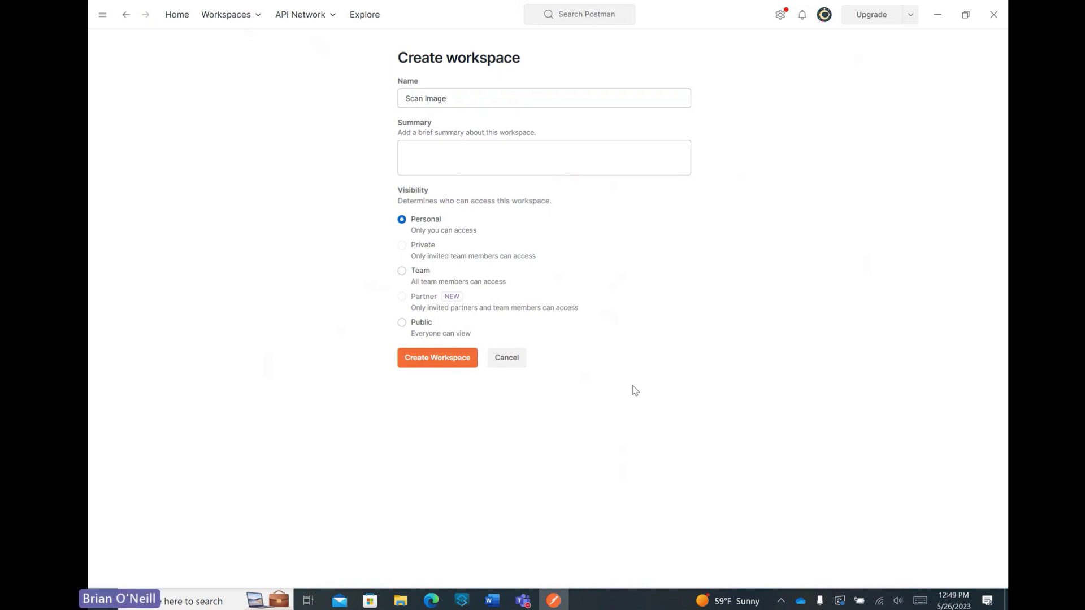
- Create the workspace, then set up a POST request to the pasted flow URL and show its Body settings
click(441, 357)
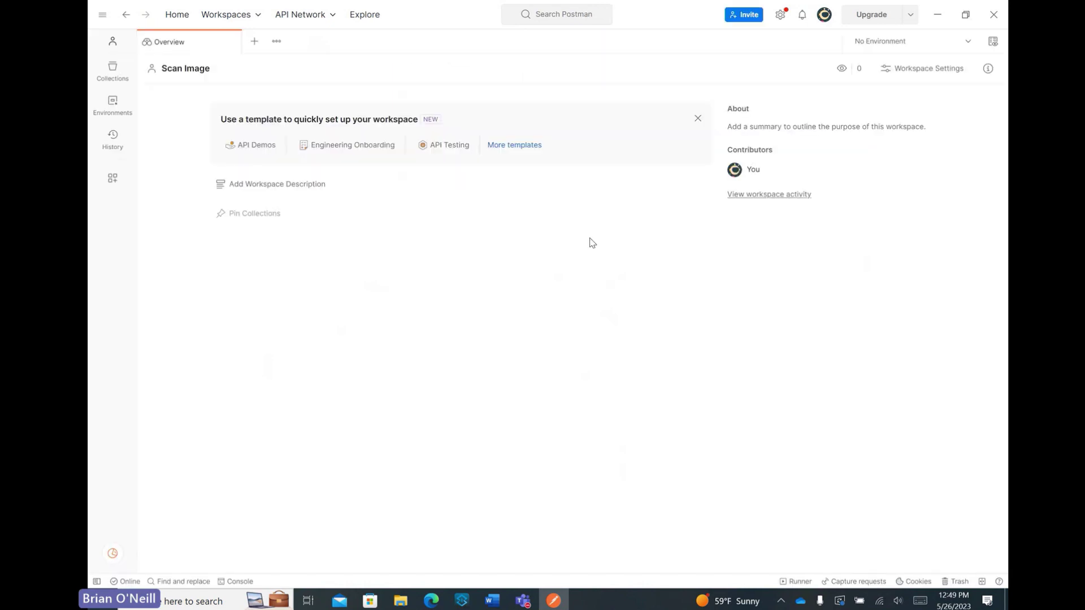
click(254, 41)
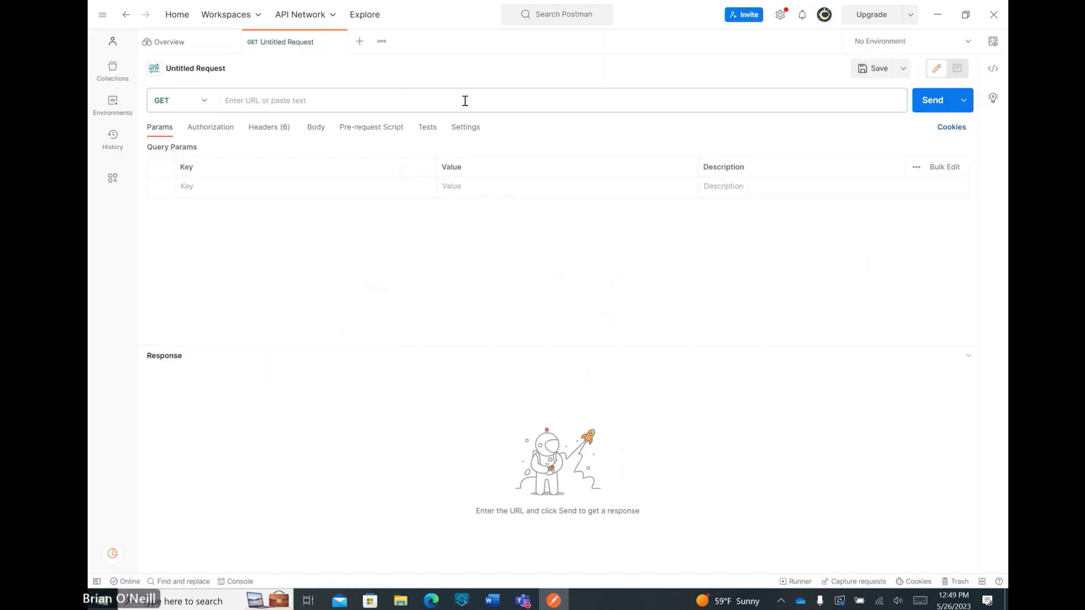
click(304, 99)
key(ctrl+v)
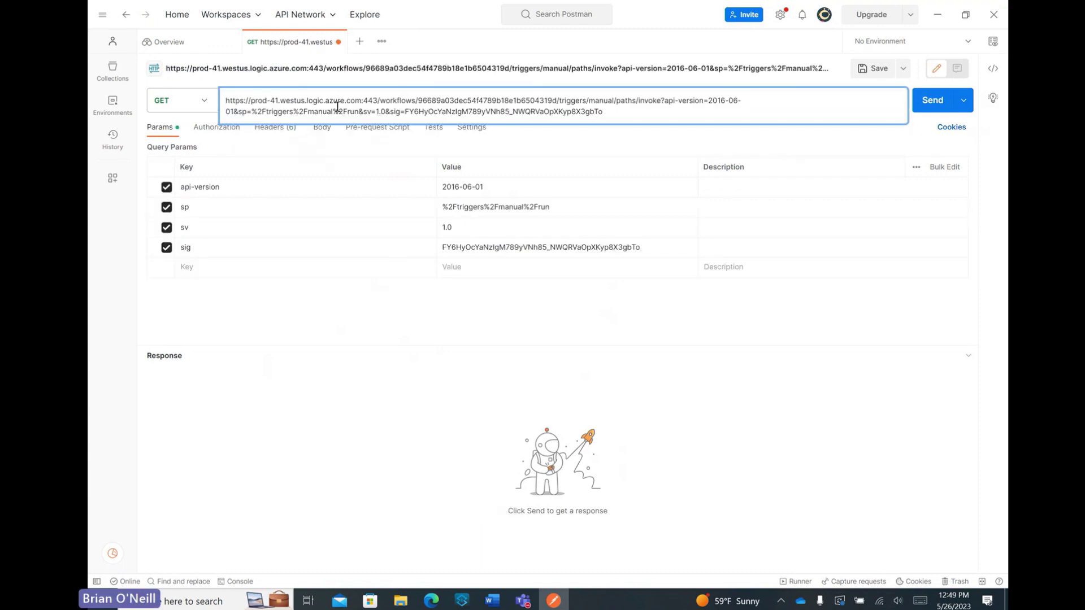
click(205, 104)
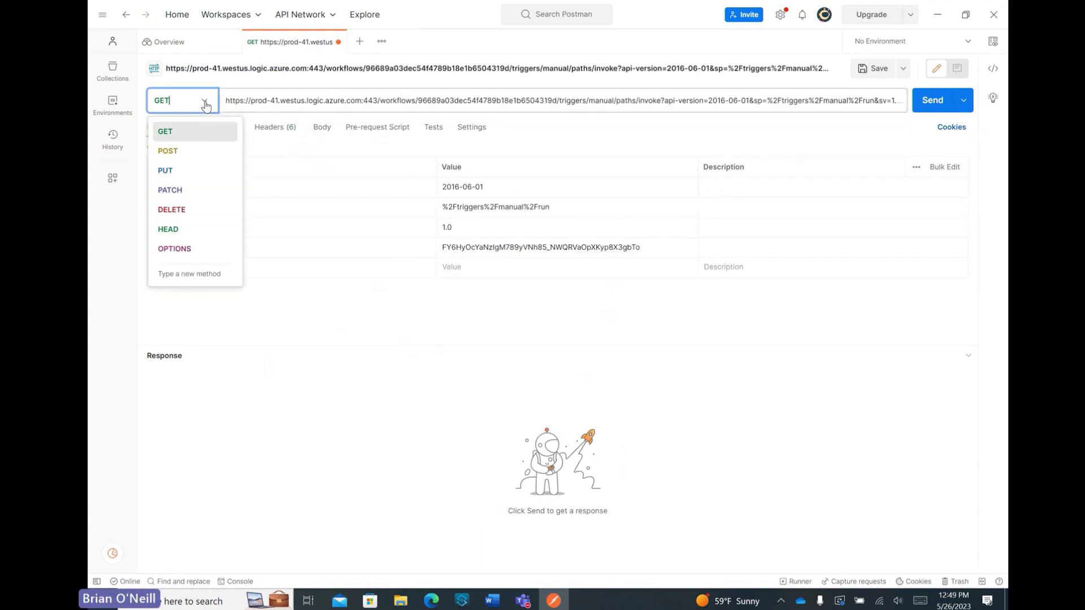
click(182, 158)
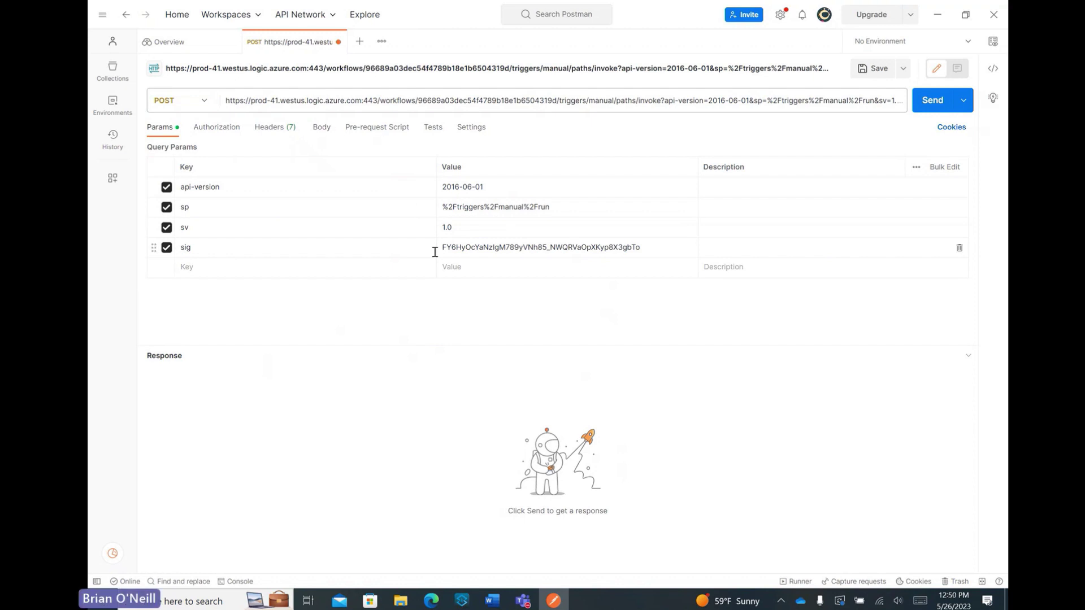
click(320, 129)
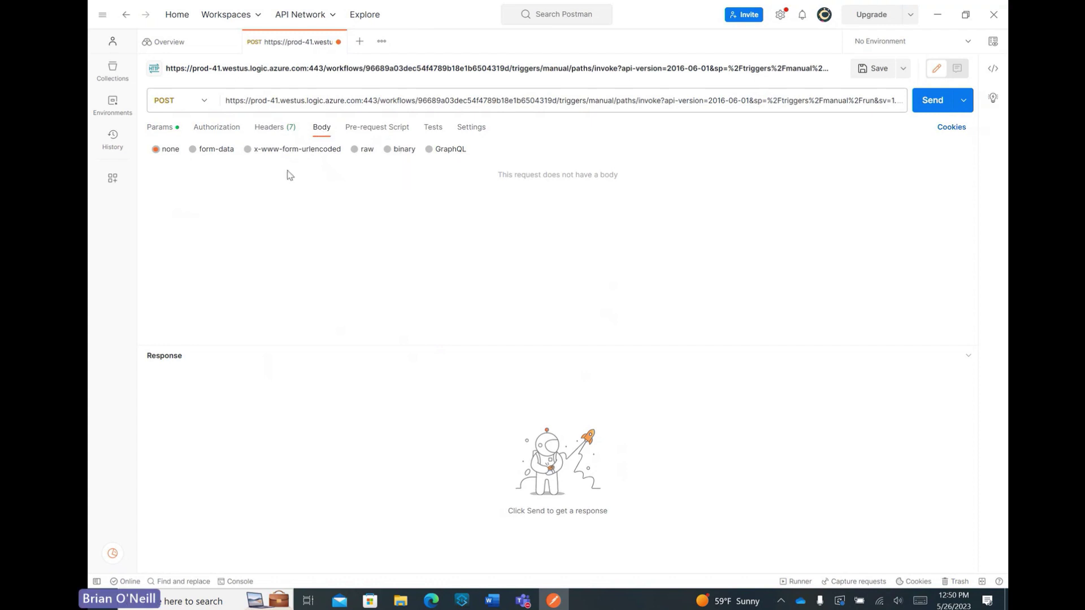
- Set the body to form-data with a File value of '1 - Get File Content.png'
click(207, 150)
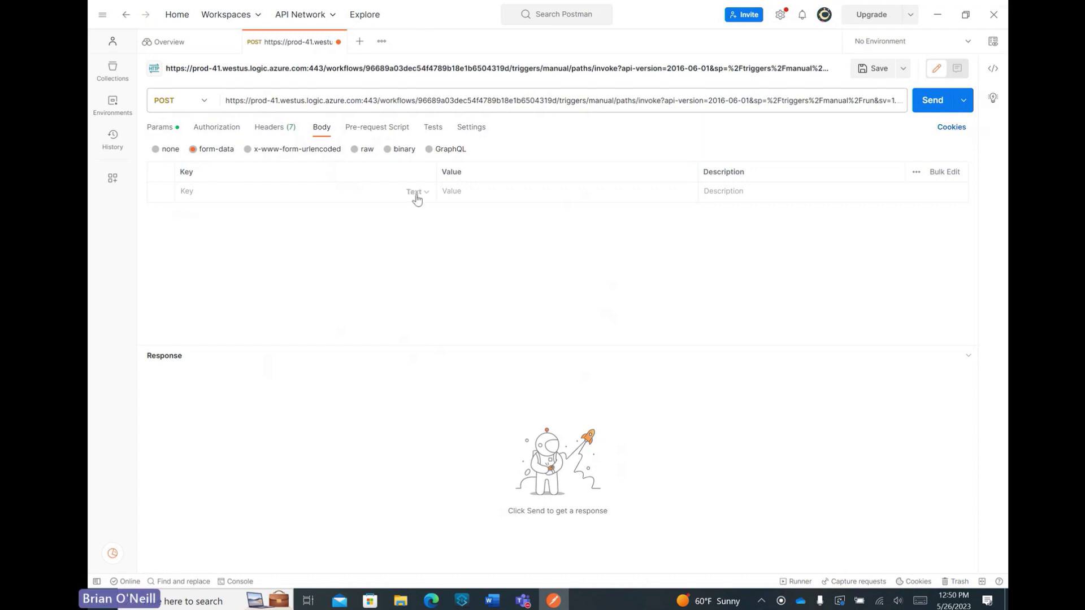
click(416, 195)
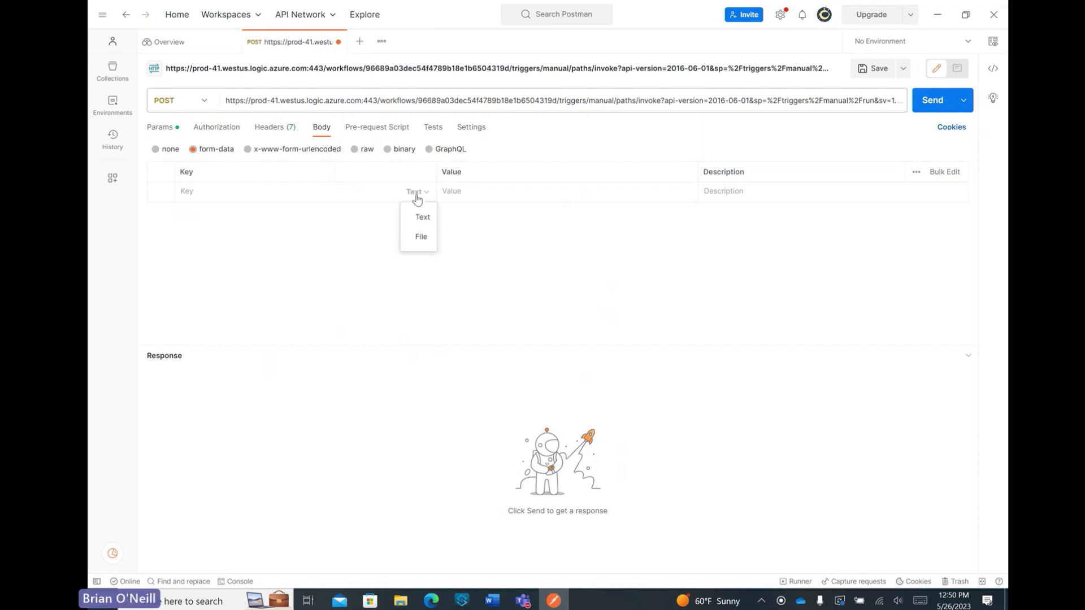
click(425, 238)
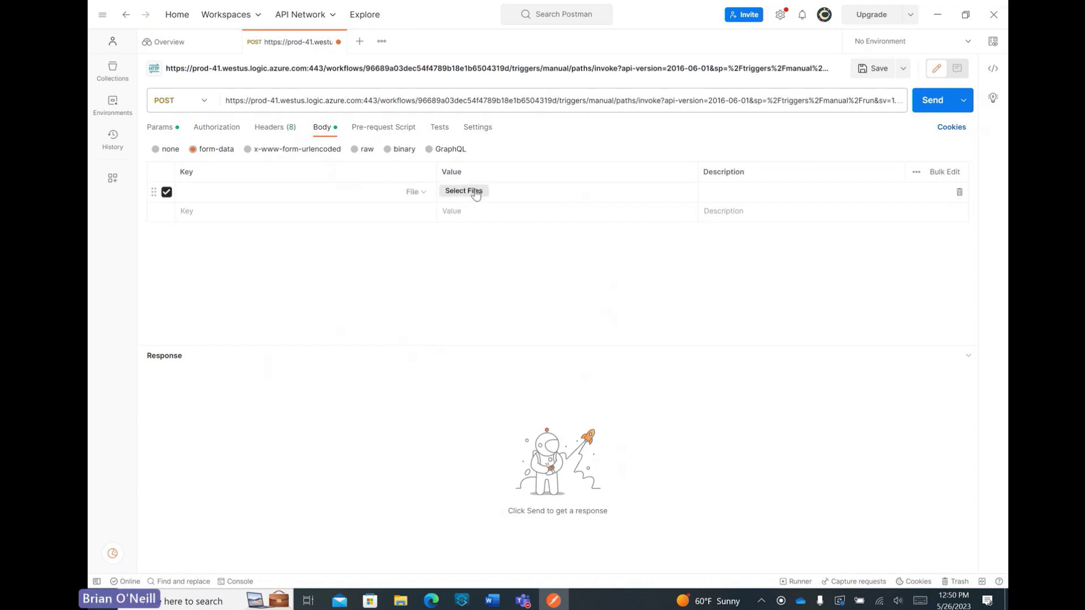
click(463, 191)
double_click(236, 122)
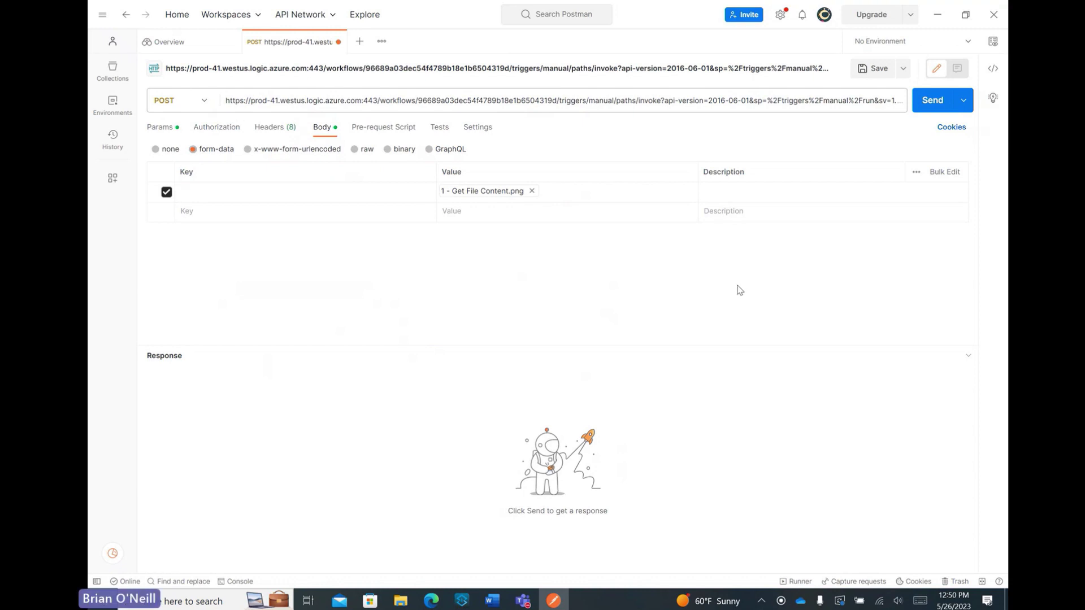
- Send the request and check the response headers show 200 OK and CleanResult True
click(924, 106)
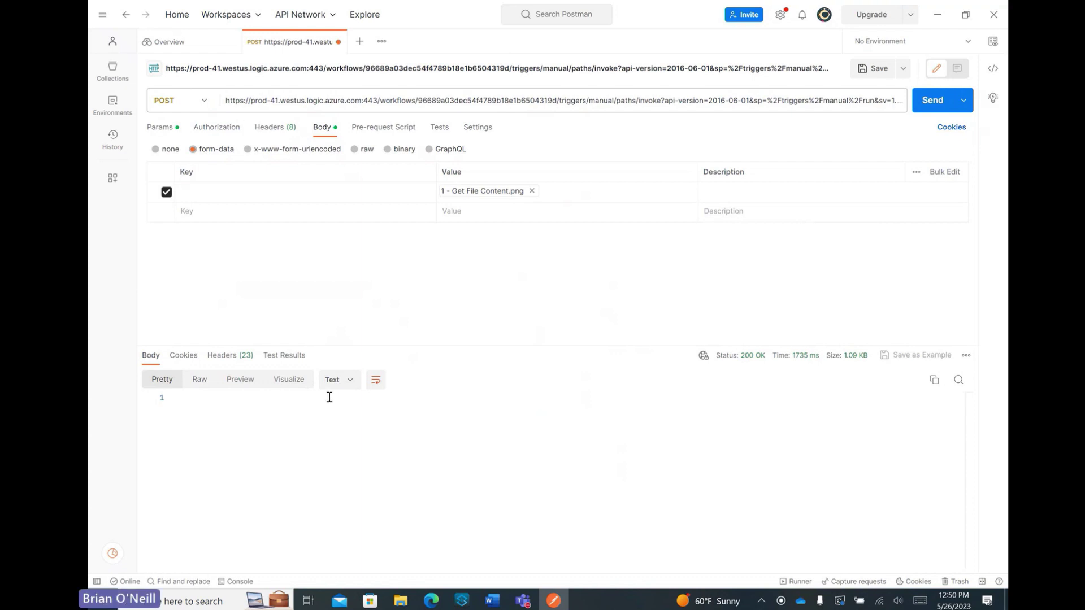
click(215, 356)
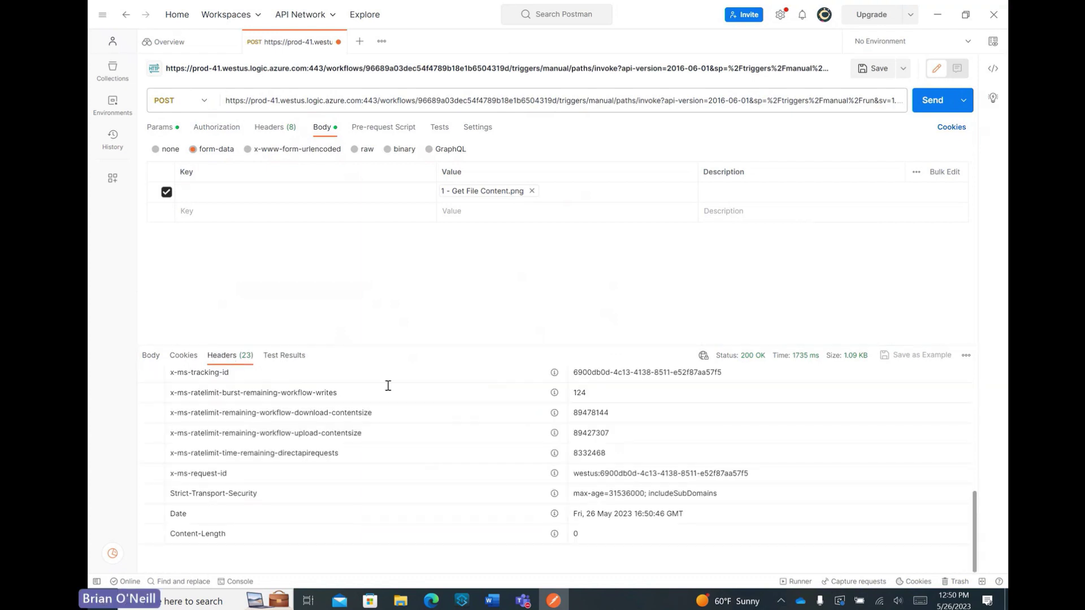
scroll(576, 491, up, 2)
scroll(576, 489, up, 5)
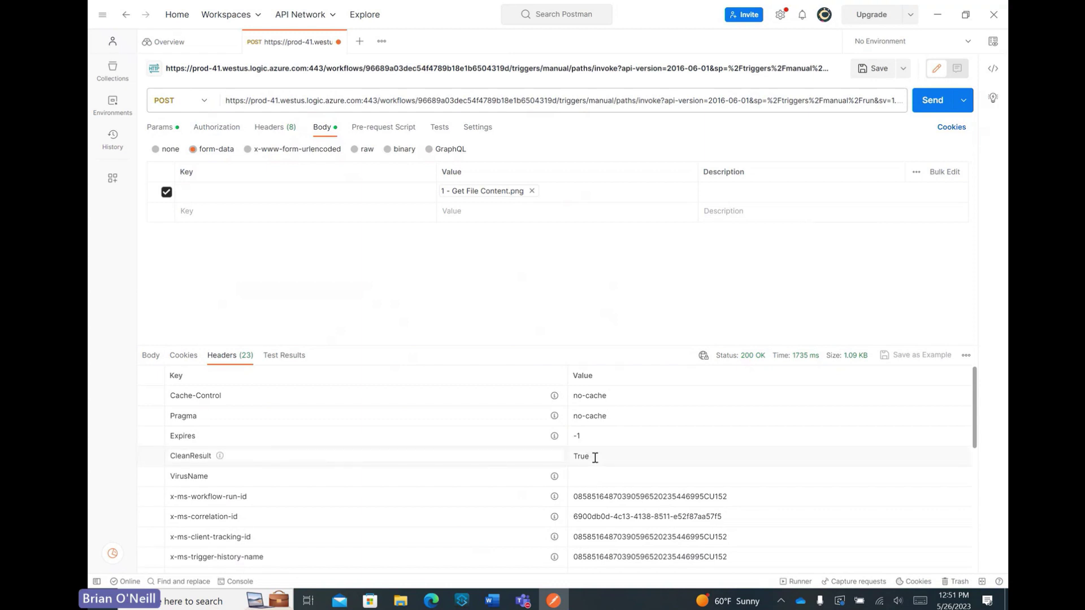
click(595, 458)
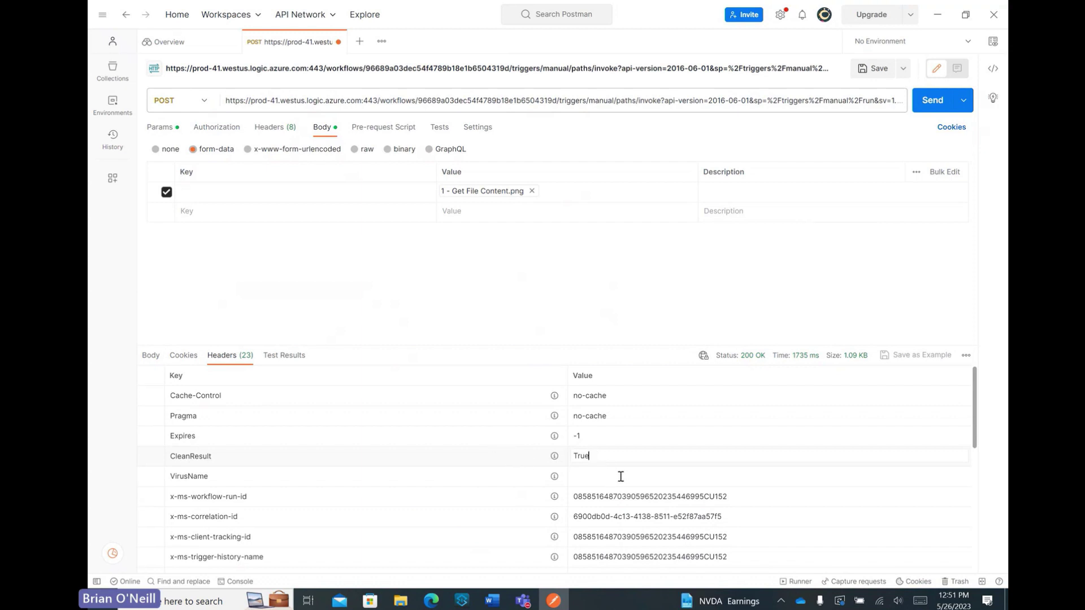
scroll(666, 497, down, 1)
scroll(665, 497, up, 1)
- Back in Power Automate, expand the Response, scan and trigger run details to inspect the POST body
click(431, 603)
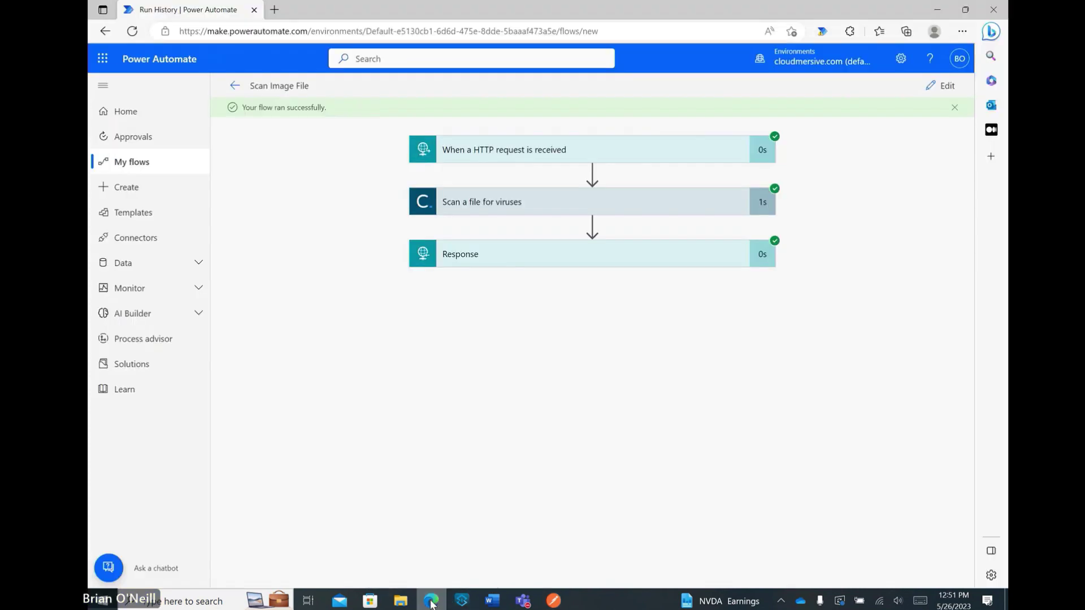
click(609, 259)
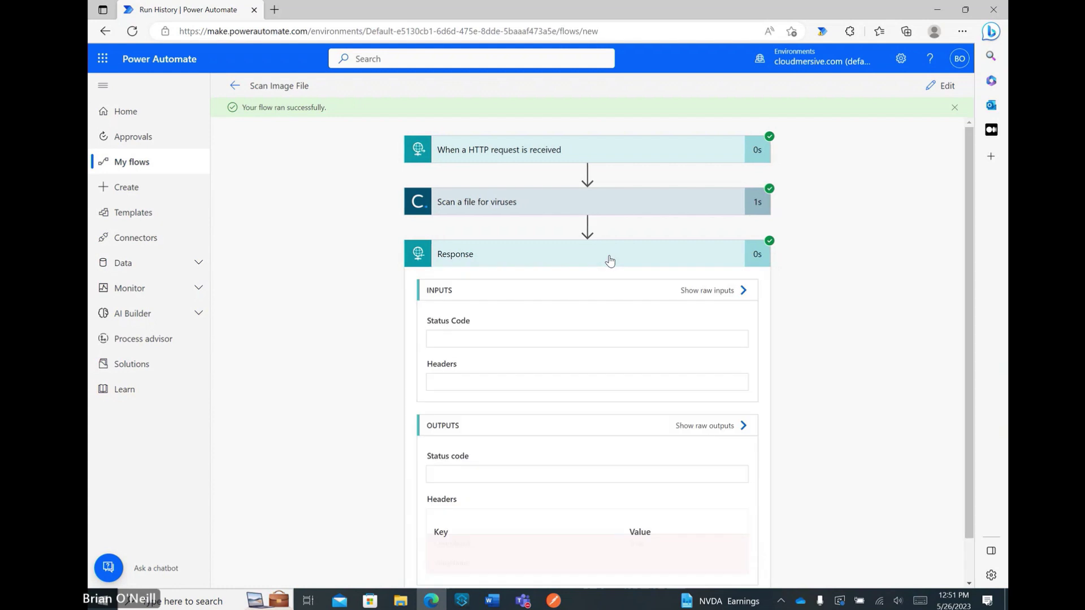
click(607, 209)
click(614, 160)
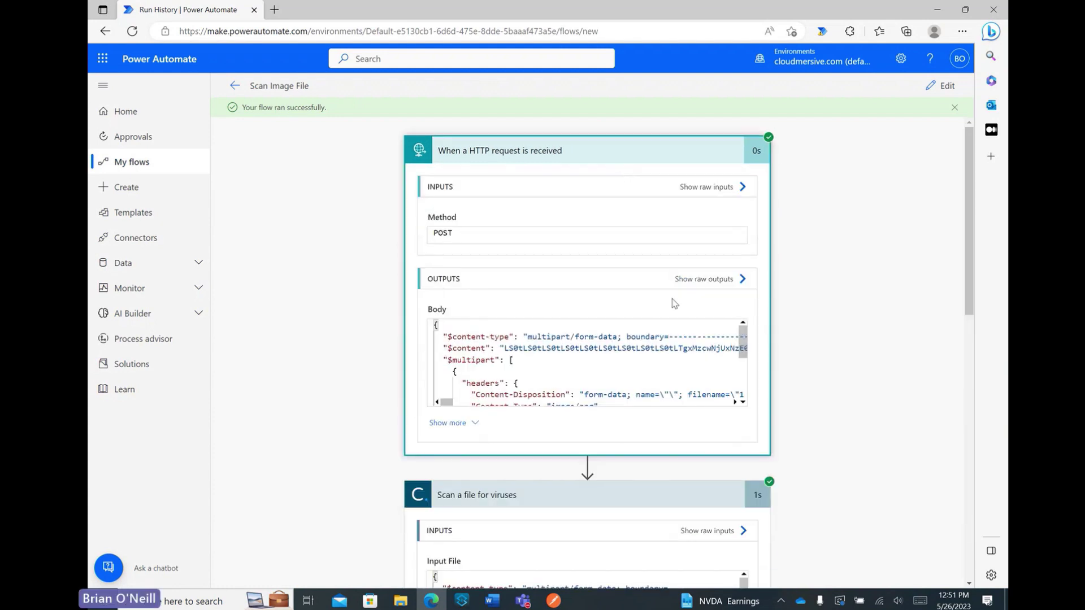
scroll(672, 300, down, 3)
scroll(656, 316, down, 5)
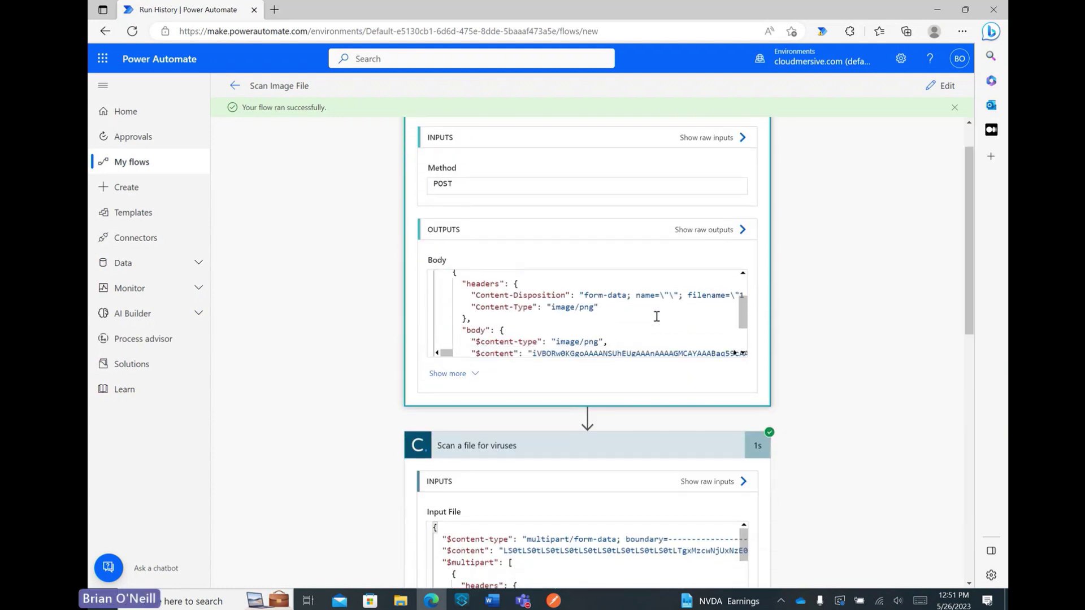
scroll(653, 334, up, 5)
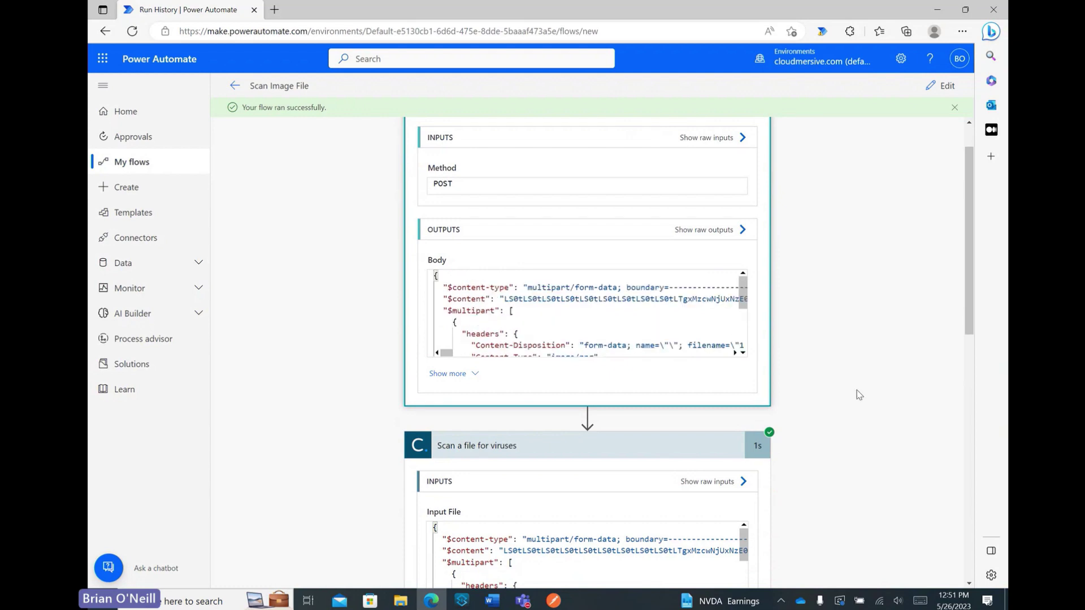